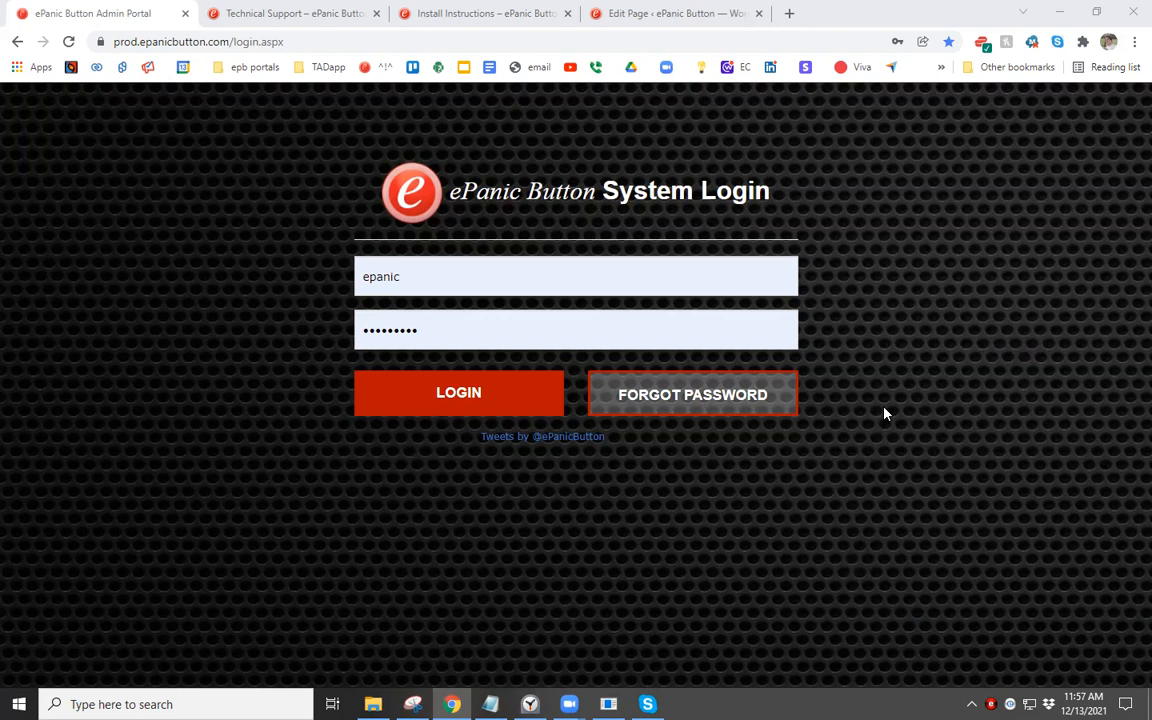
- Log in to the admin portal and download ePanicButtonInstaller.exe
click(463, 393)
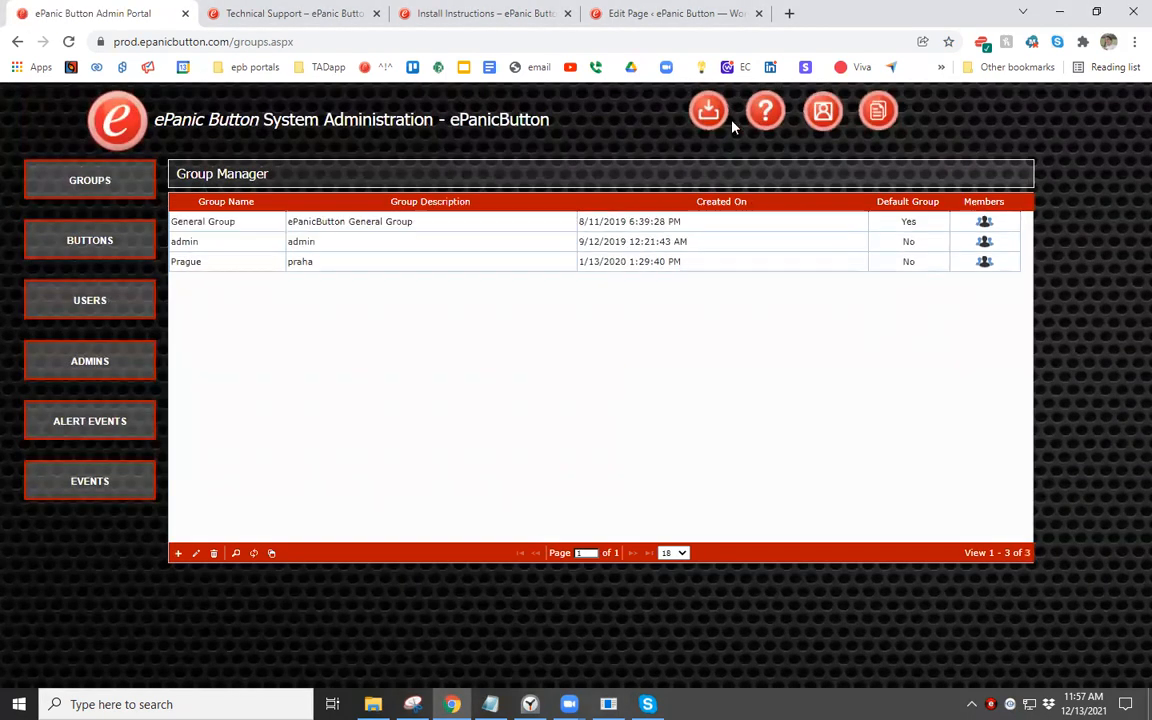
click(709, 112)
click(709, 112)
key(ctrl)
key(ctrl)
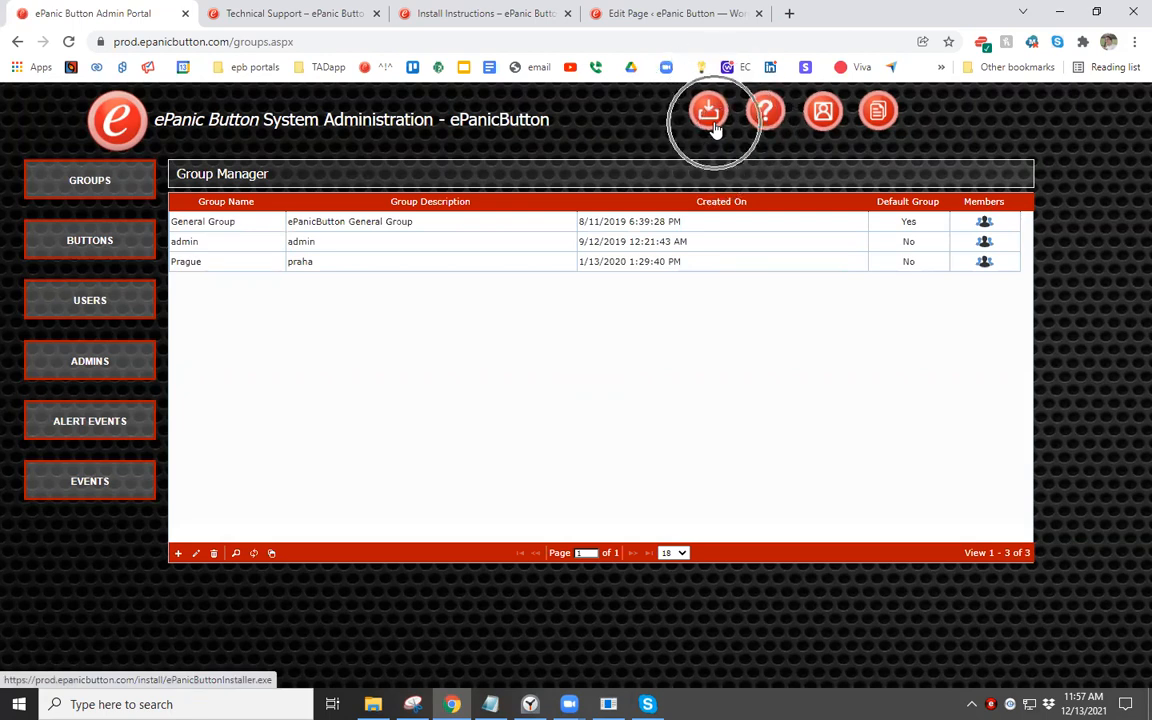
click(712, 124)
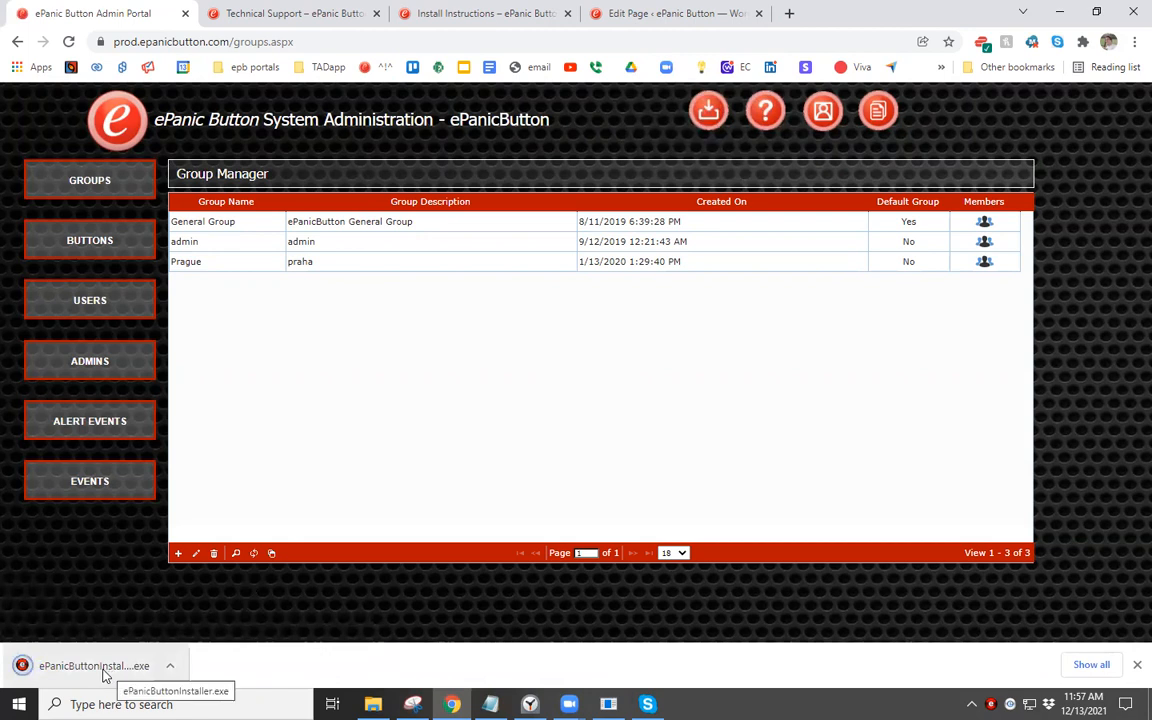
- Review the setup wizard and device registration sections of the online install instructions
click(474, 10)
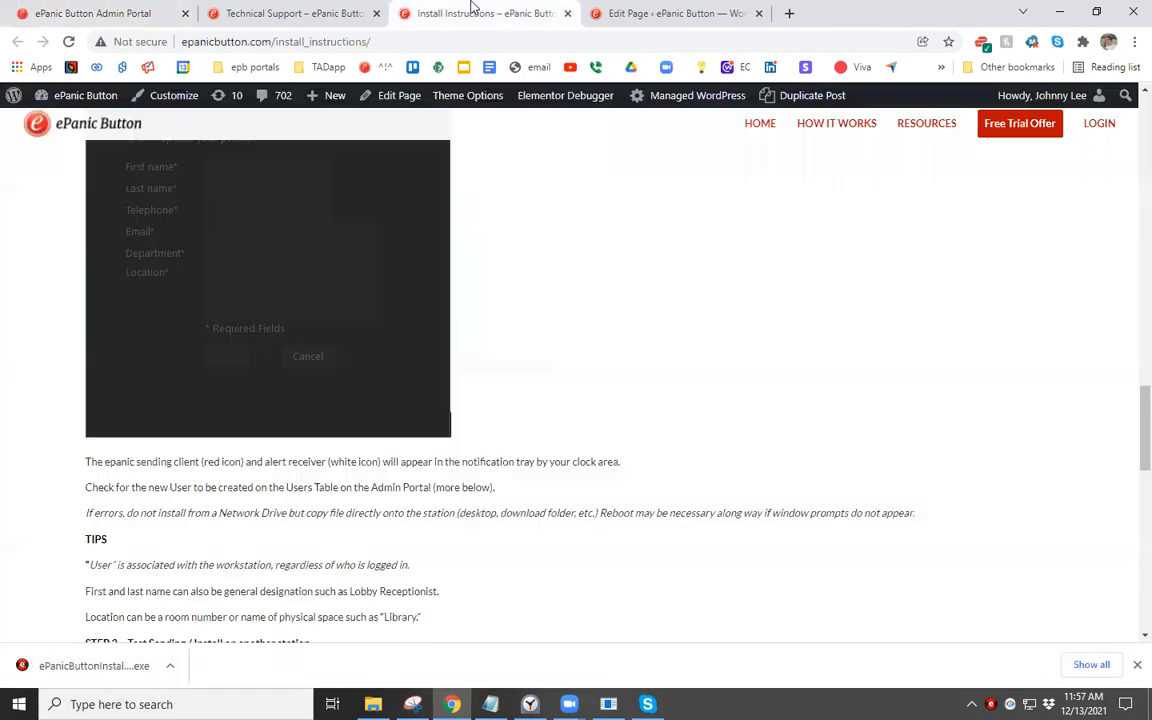
scroll(851, 292, up, 5)
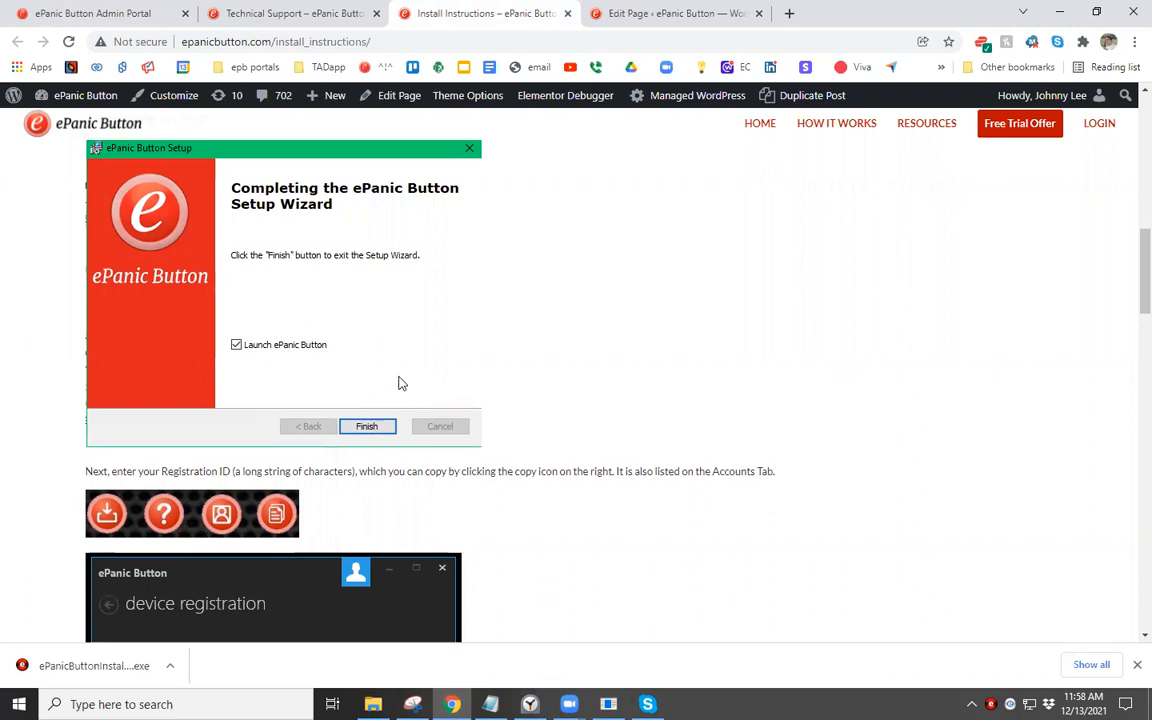
scroll(398, 383, down, 3)
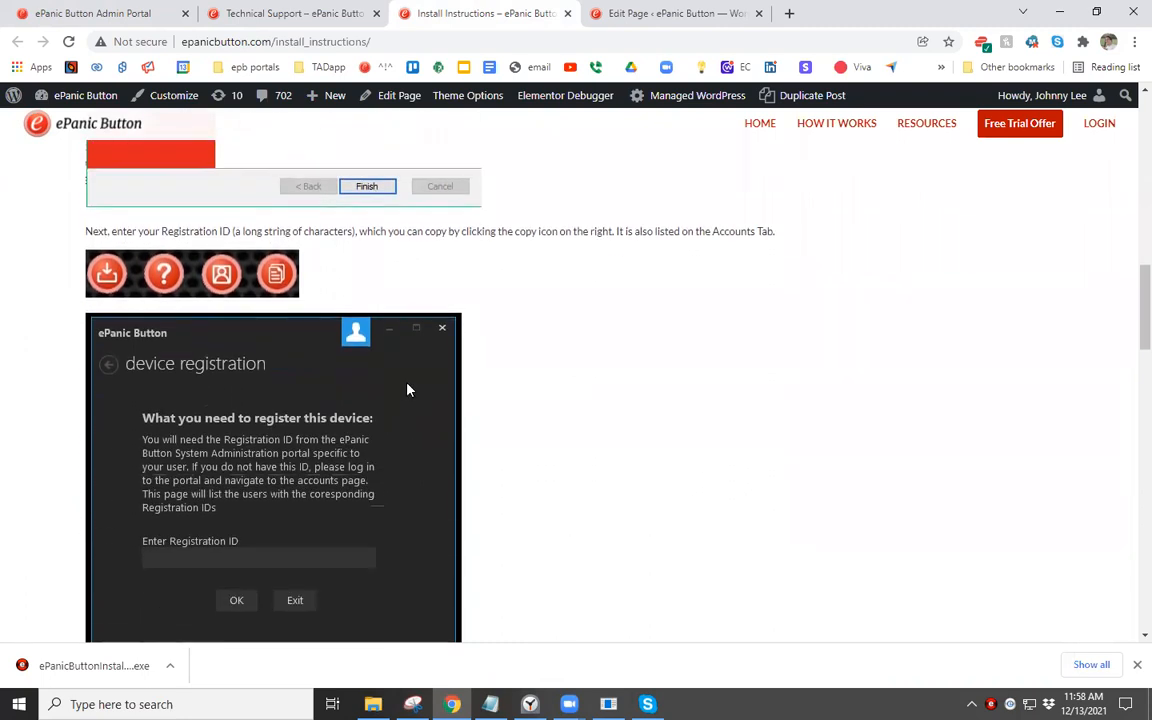
scroll(408, 390, down, 1)
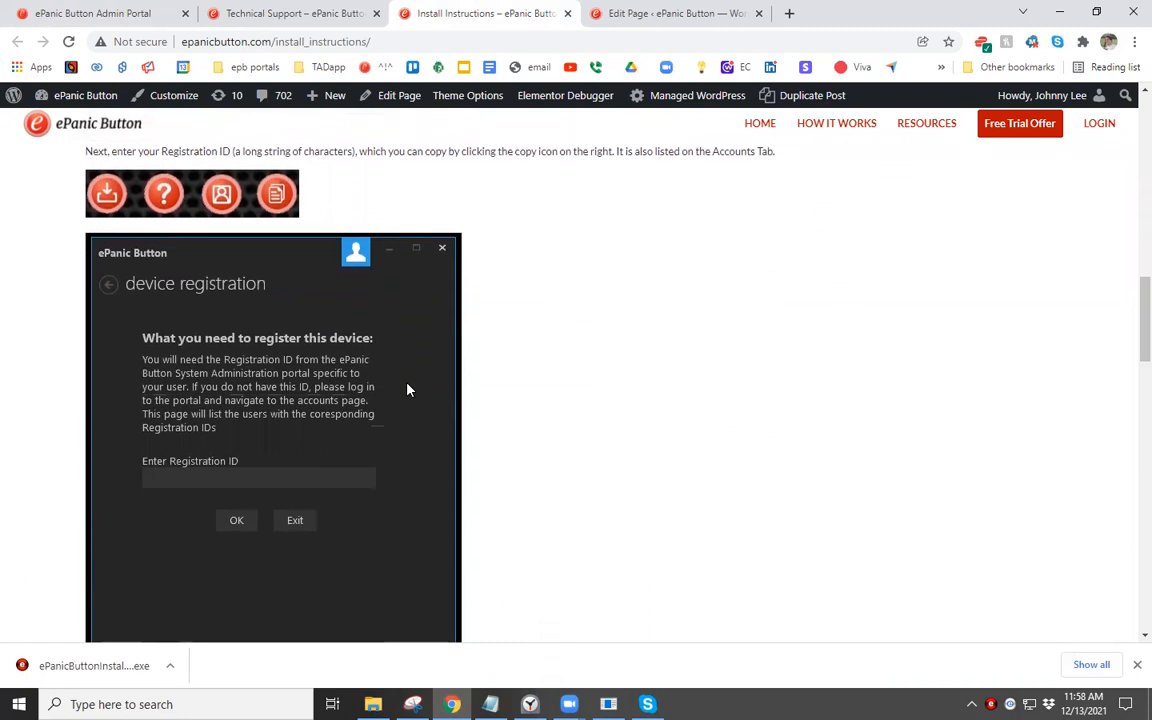
scroll(408, 390, down, 1)
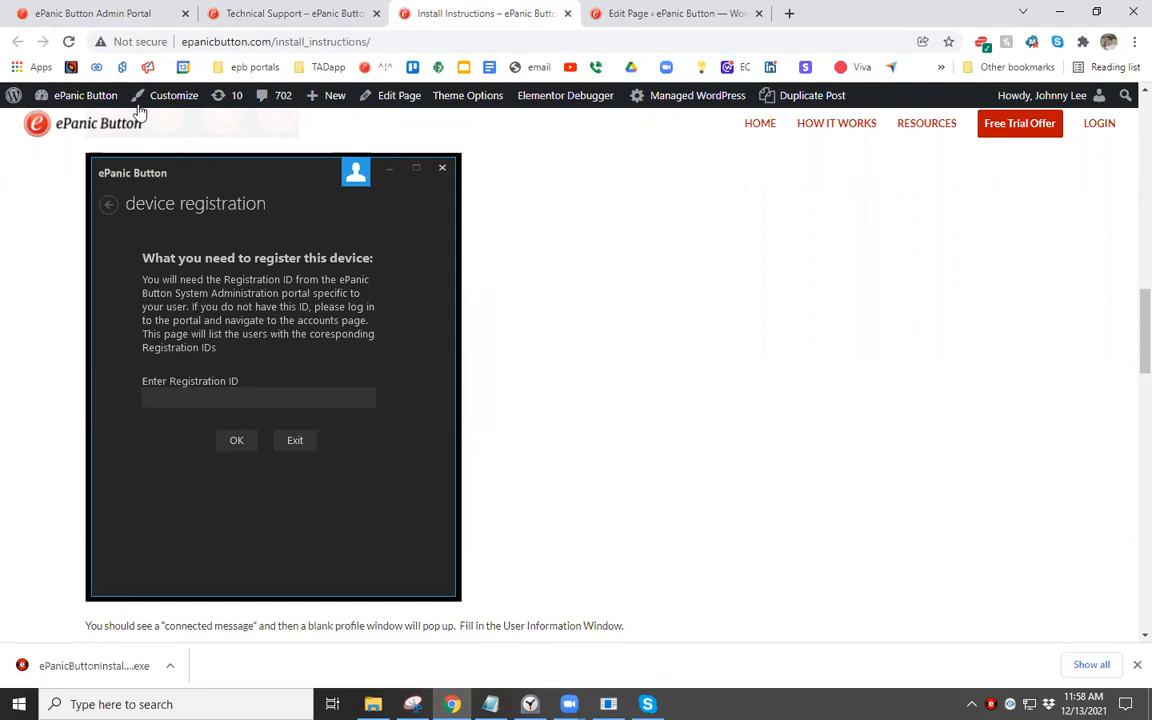
- Copy the account's Registration ID from the admin portal
click(80, 12)
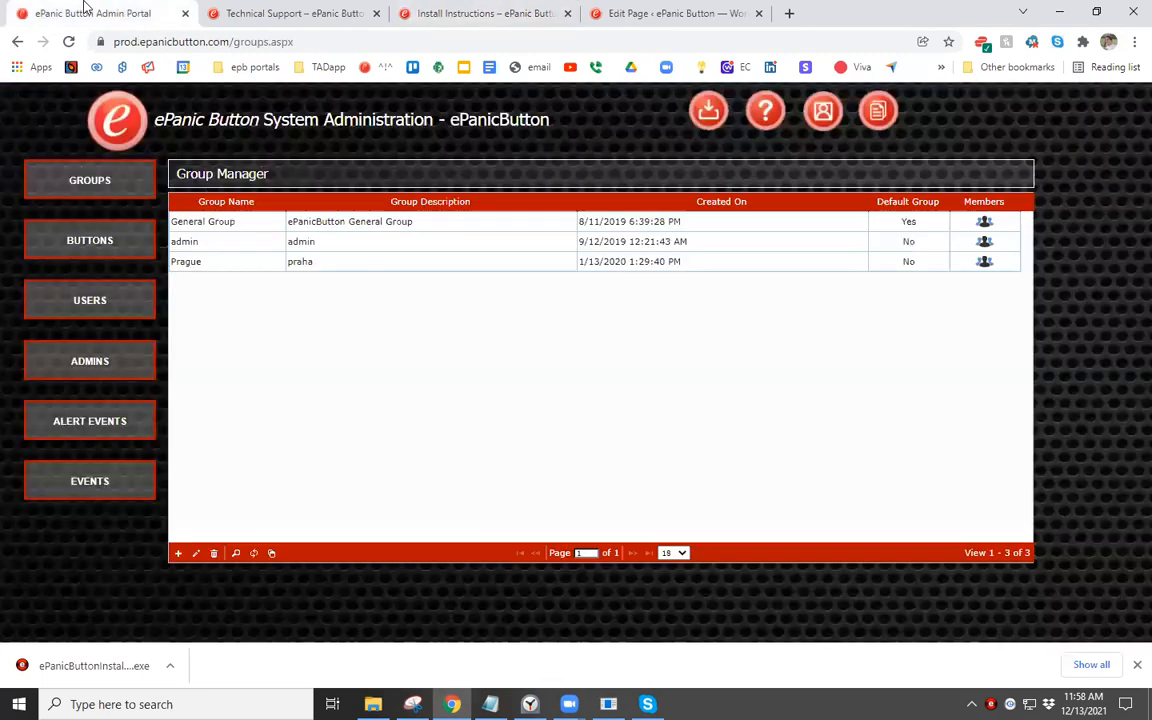
click(878, 118)
- Review the user information profile section of the online install instructions
click(485, 13)
scroll(388, 452, down, 2)
scroll(388, 455, down, 2)
scroll(388, 455, up, 1)
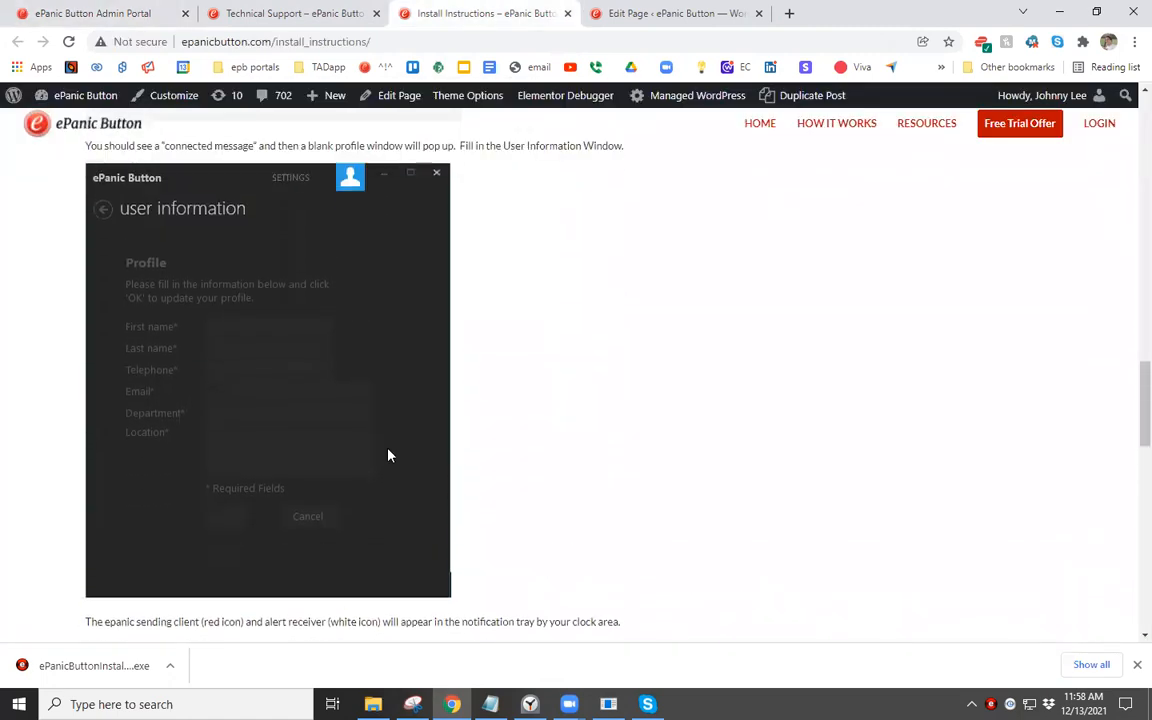
key(ctrl)
key(ctrl)
key(ctrl)
- Show the admin portal's user list and select the Security Desk user
click(112, 8)
click(105, 302)
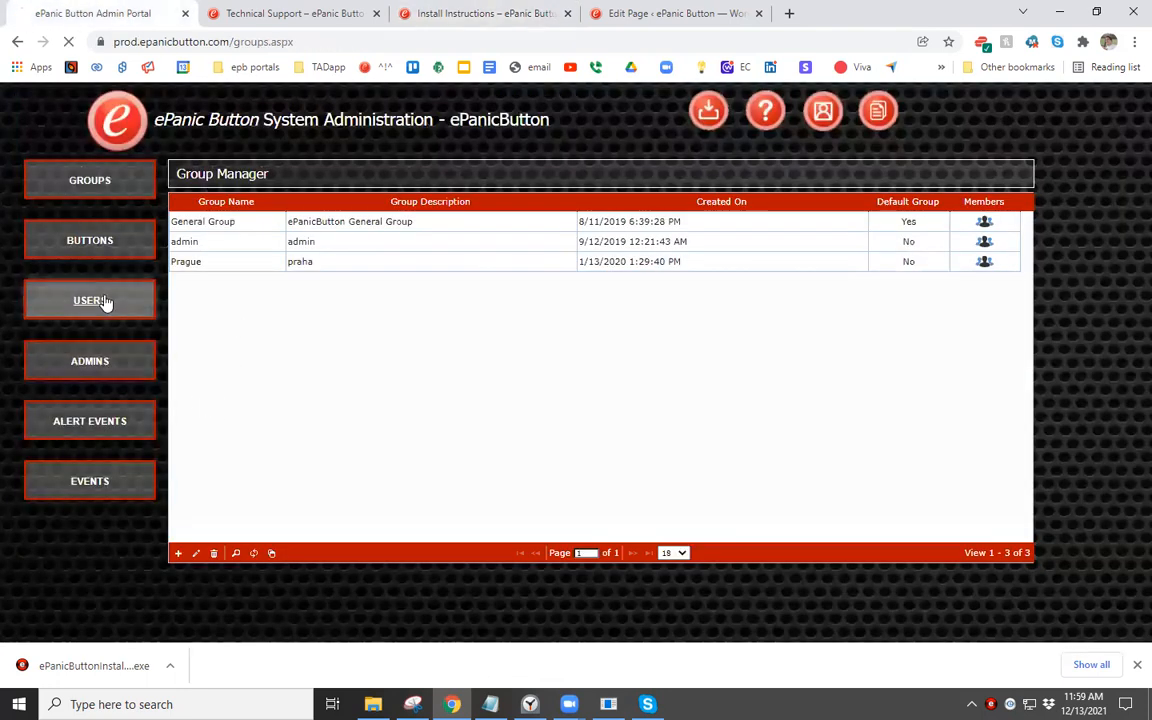
click(215, 240)
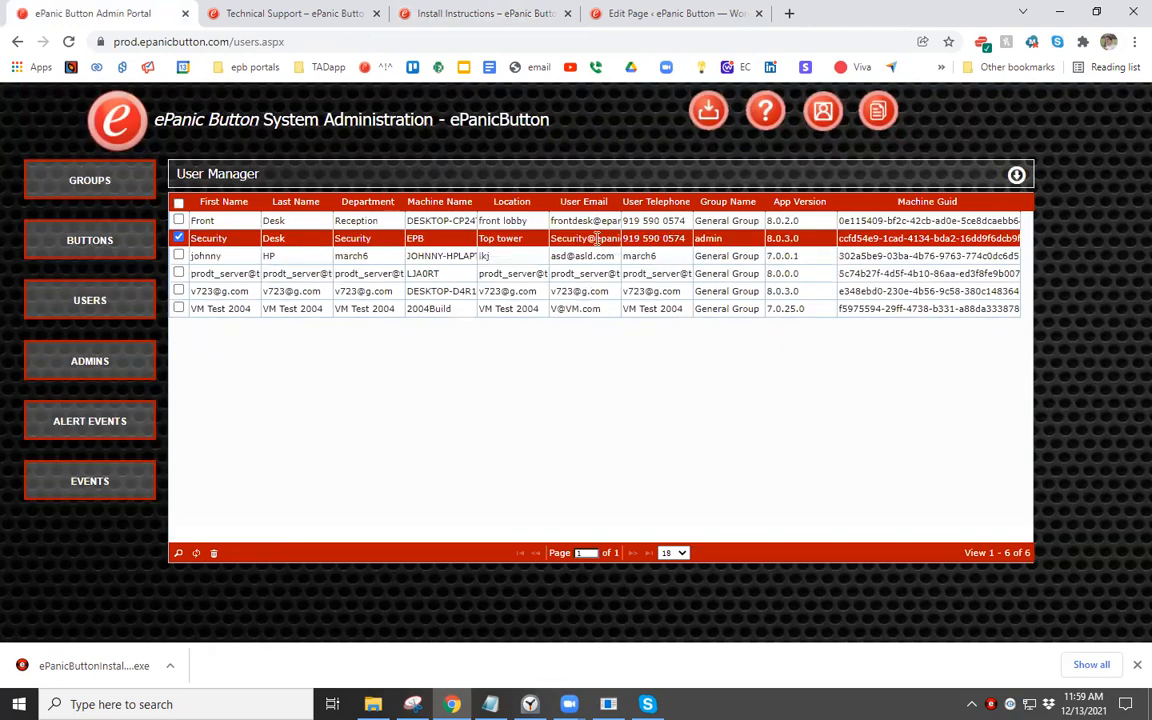
- Open this workstation's user profile in the ePanic Button client for review and accept it
right_click(991, 702)
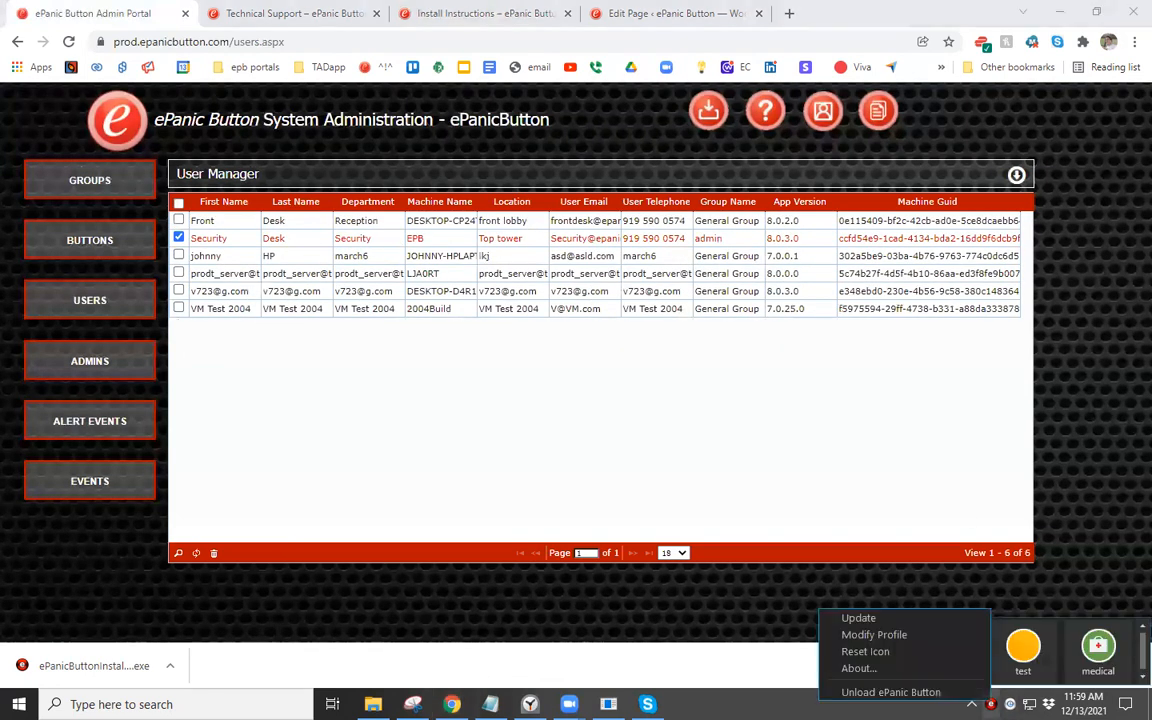
click(882, 635)
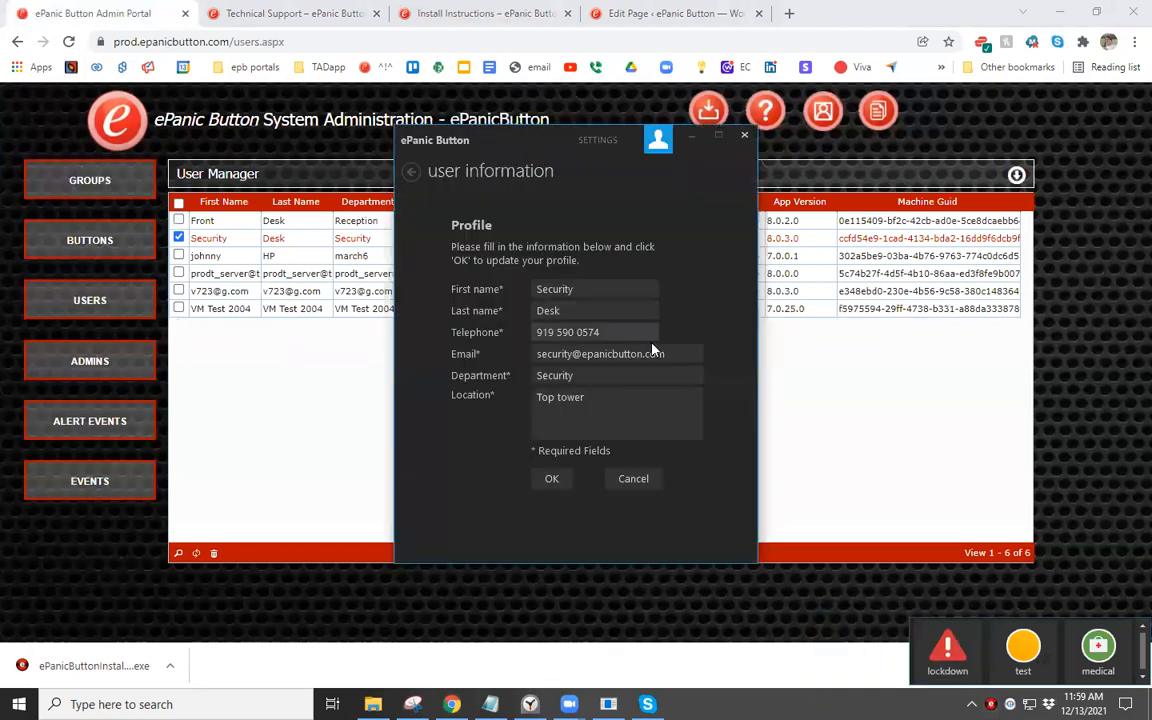
click(553, 479)
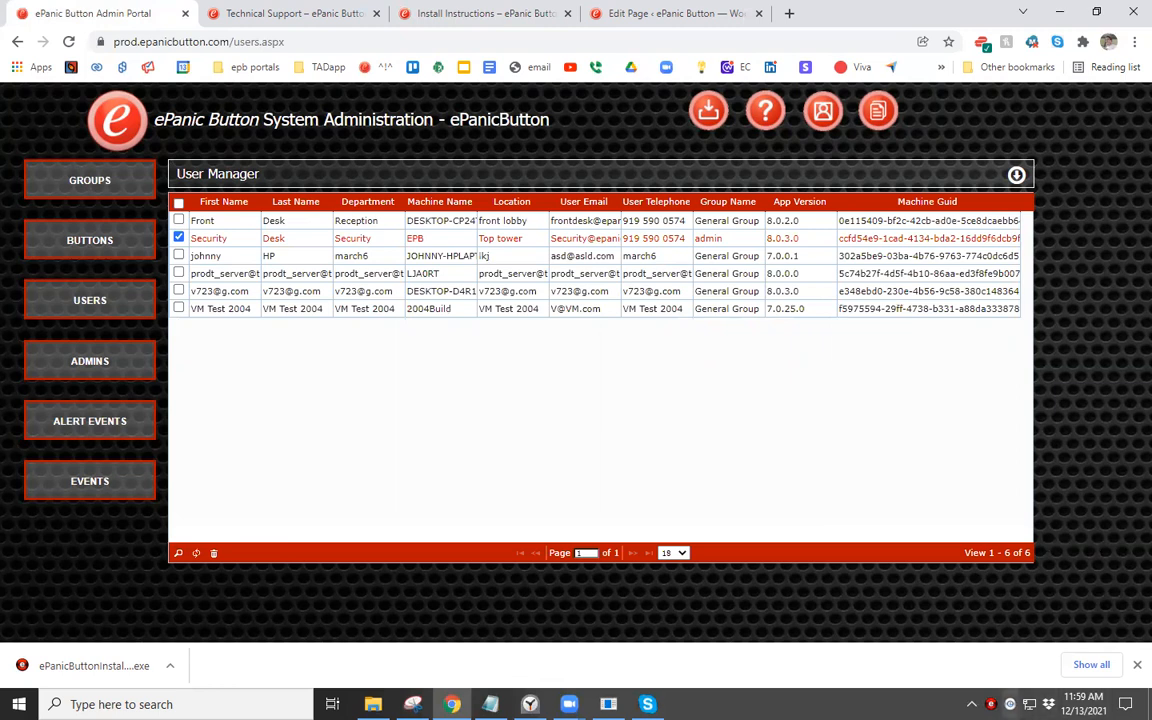
- Show the client's alert buttons, view a Security alert's details in the ePanic Alert Receiver and close the receiver
click(991, 704)
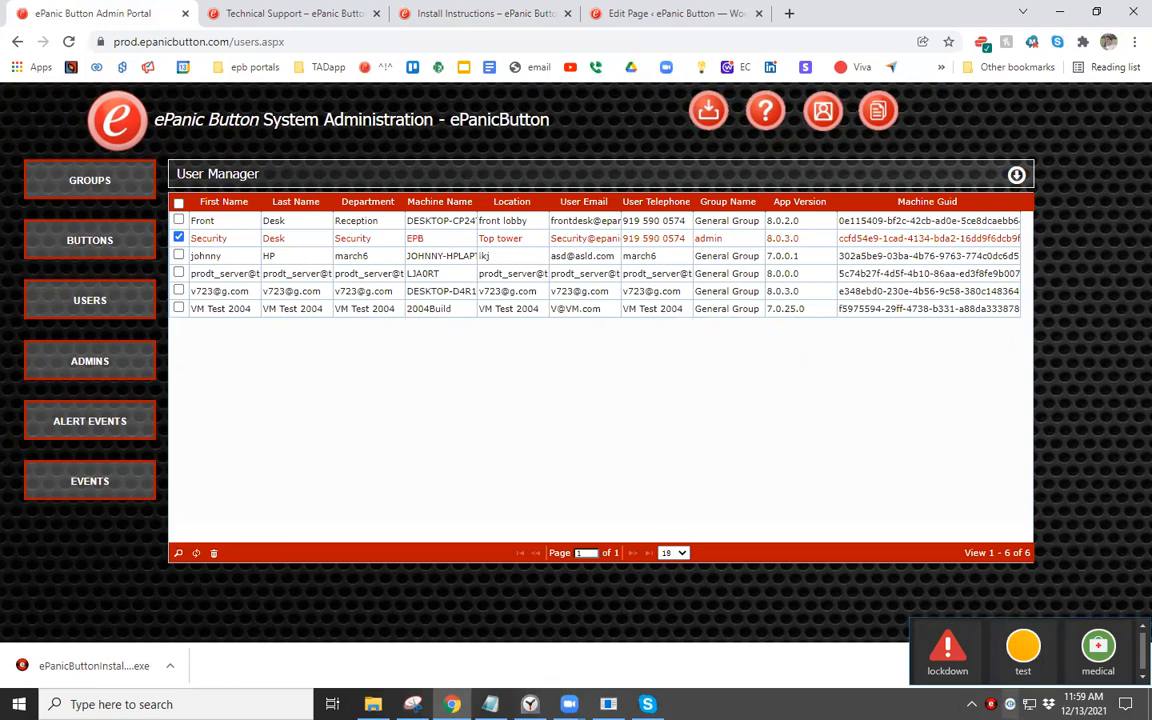
click(1010, 704)
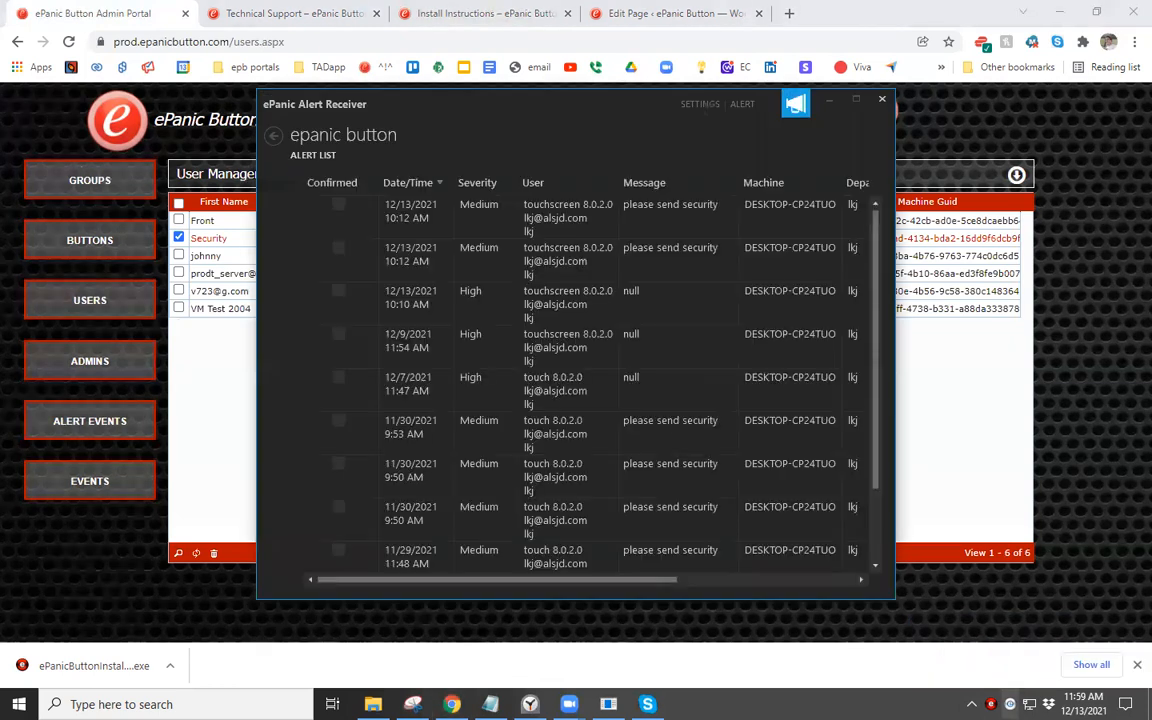
click(990, 703)
click(490, 237)
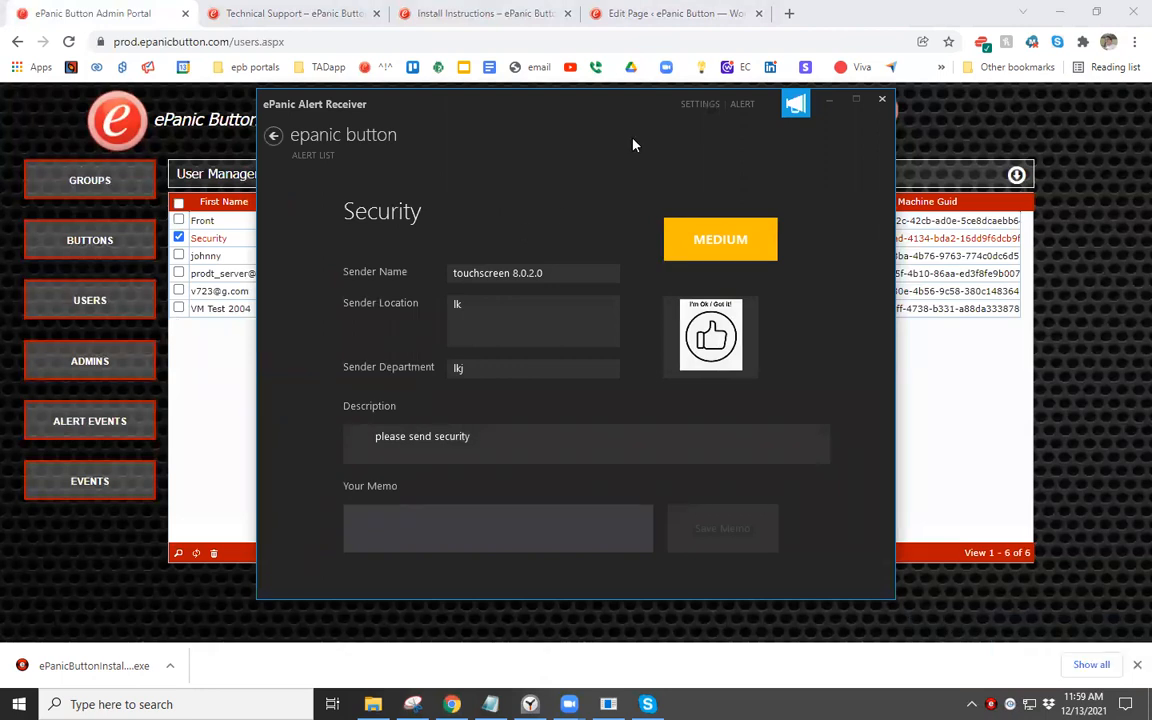
click(882, 99)
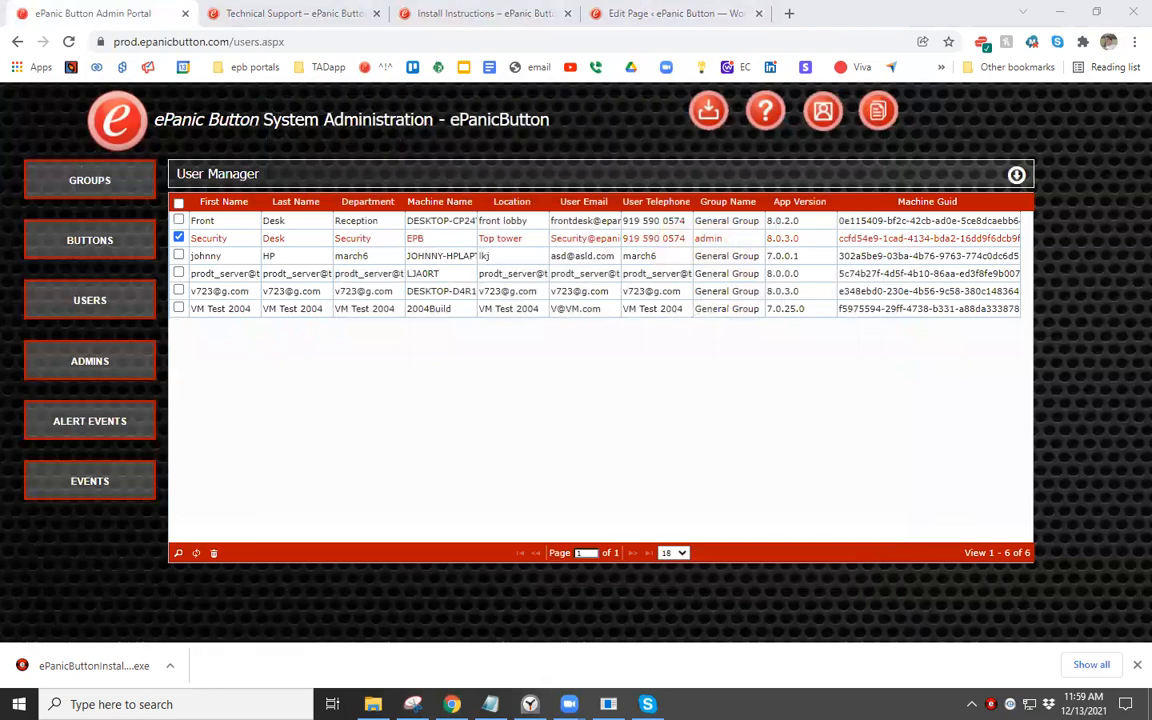
- Compare the alert buttons shown in the desktop client with the entries and hot keys in the Button Manager
click(991, 705)
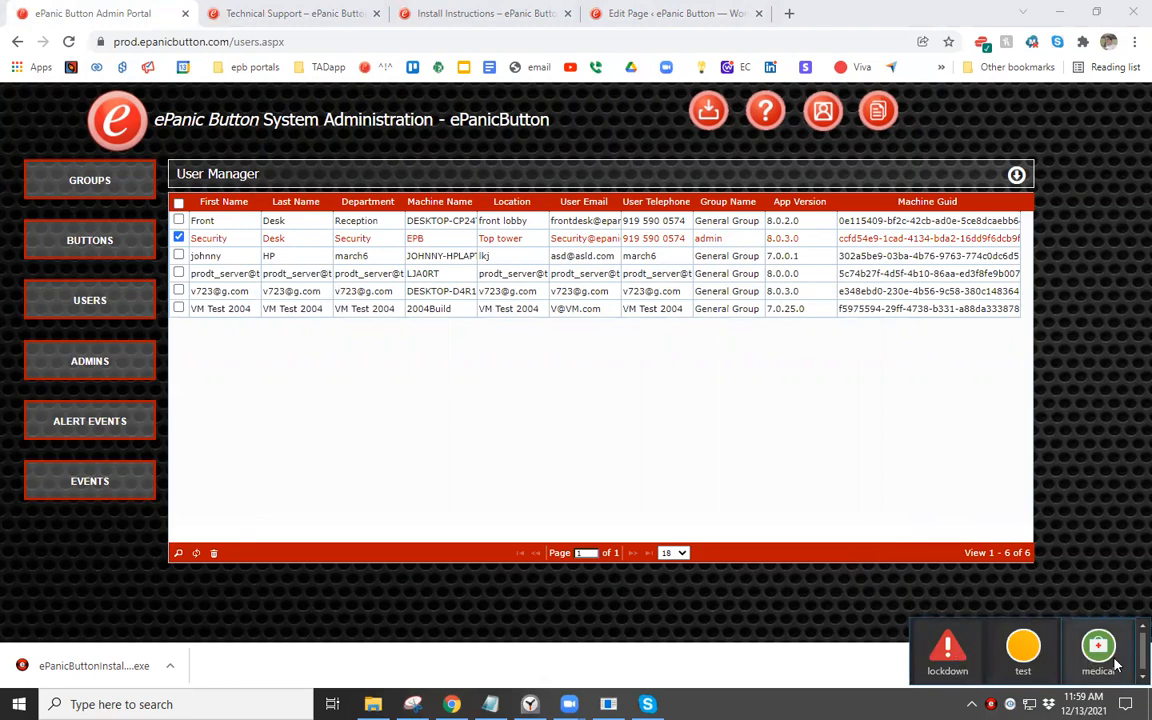
click(76, 254)
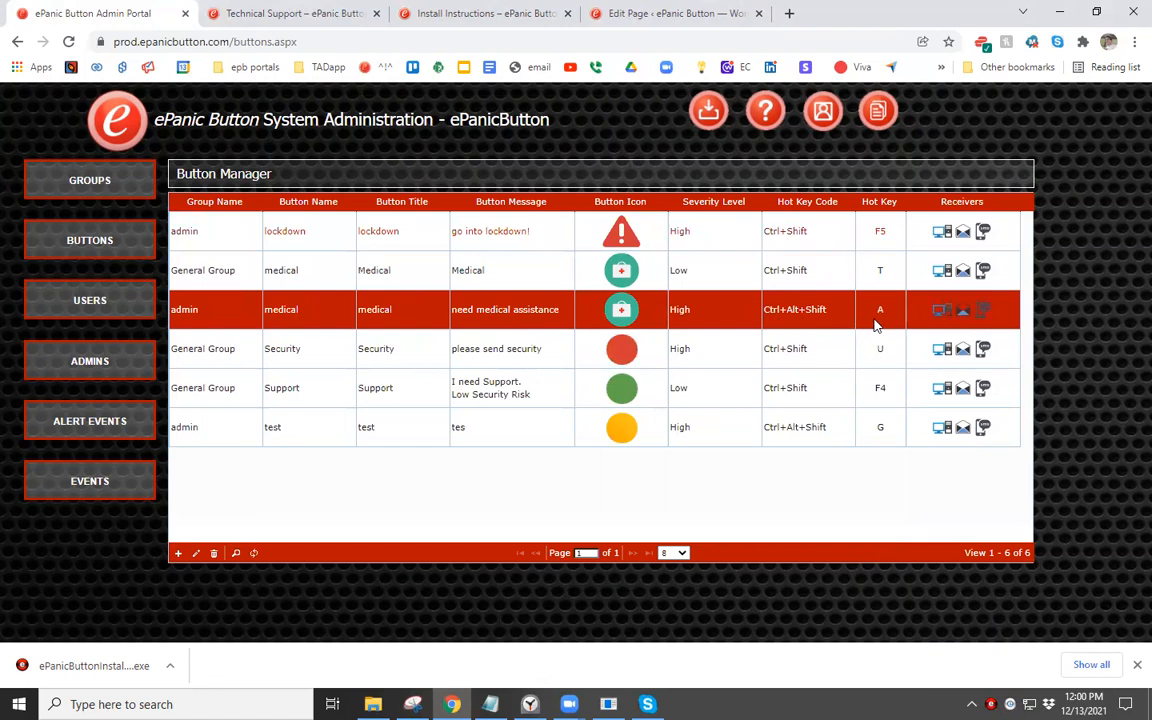
click(991, 704)
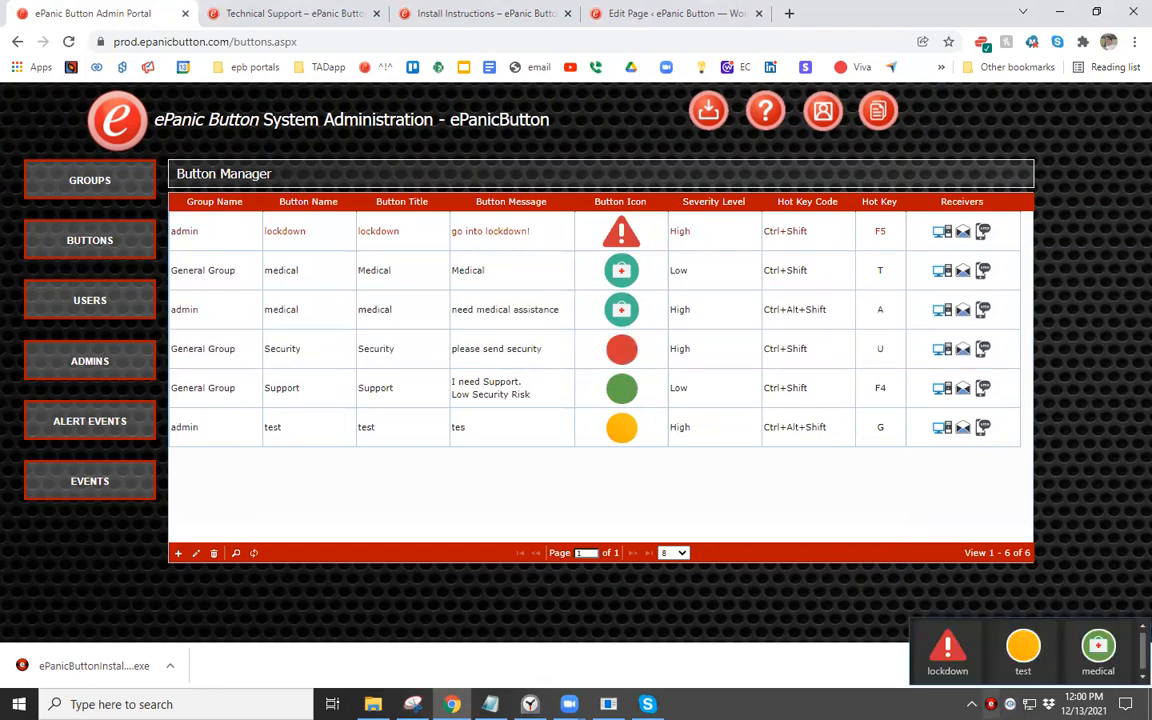
click(1103, 372)
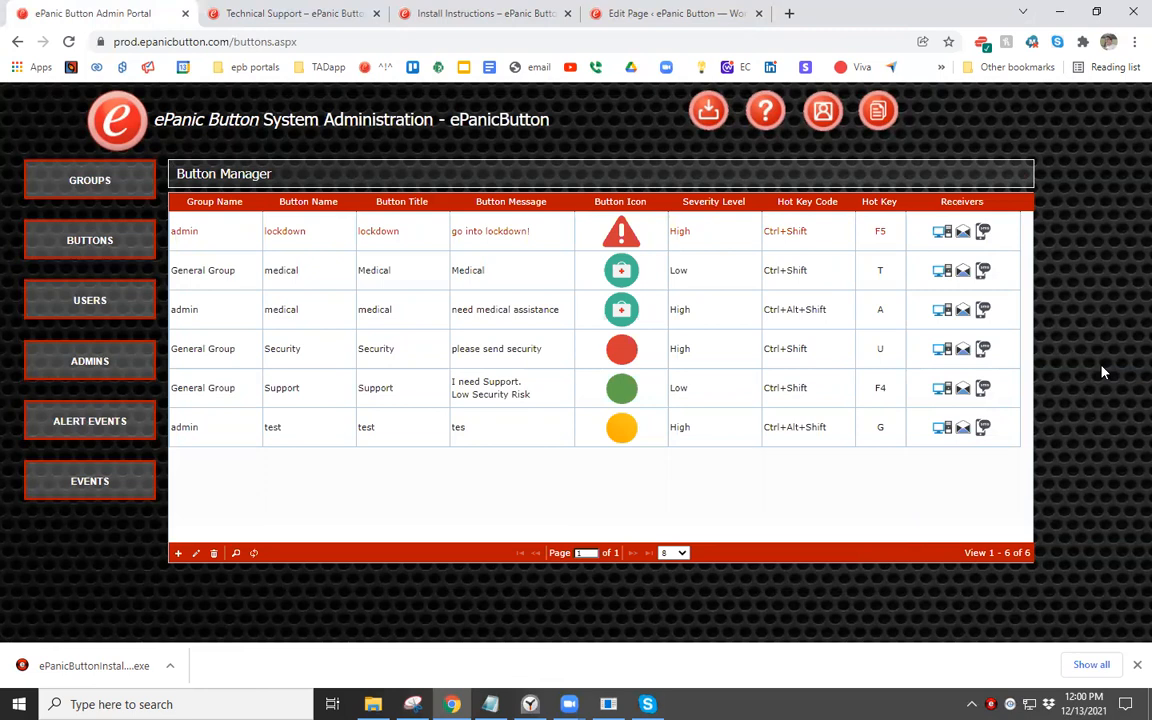
- Trigger the General Group's Security alert as a test and close the received alert window
key(ctrl+shift+u)
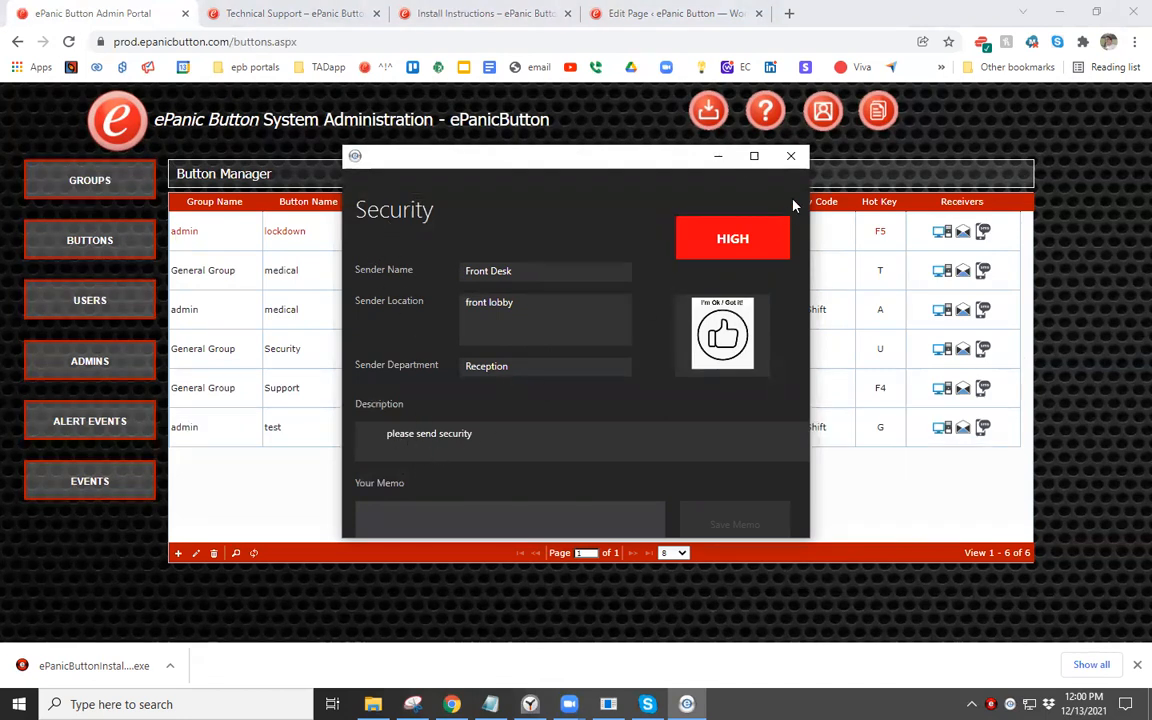
click(791, 156)
- View the admin group in the Group Manager and sort the Button Manager list by group name
click(85, 240)
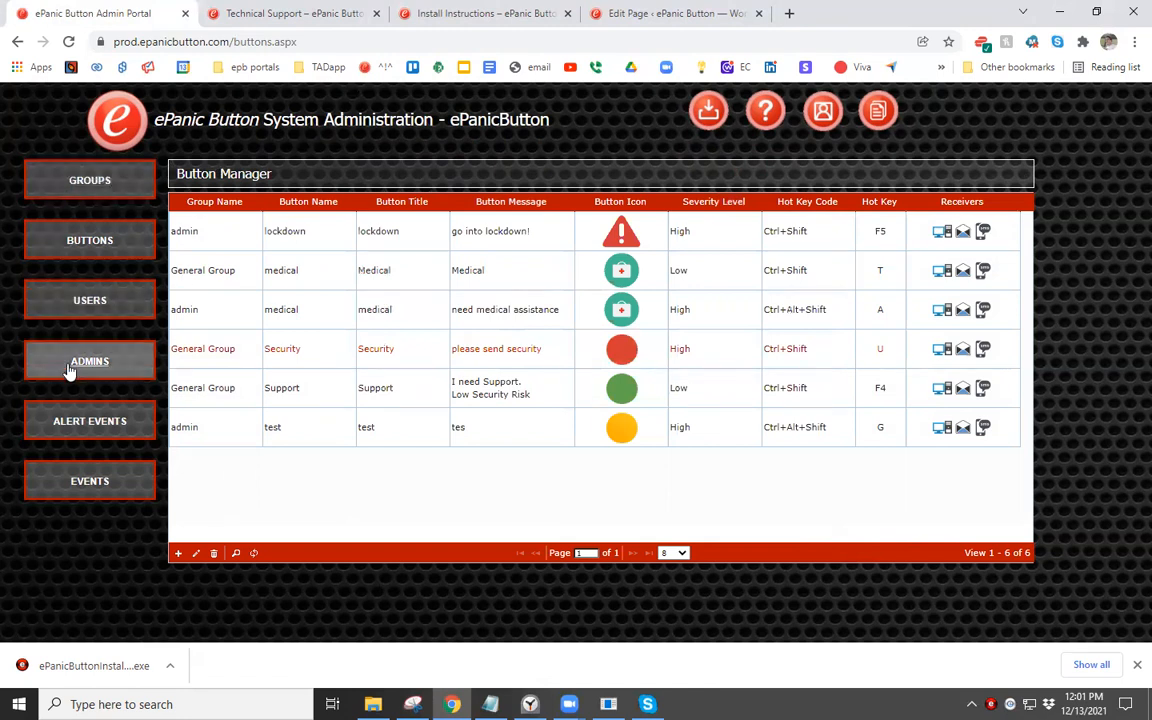
click(98, 188)
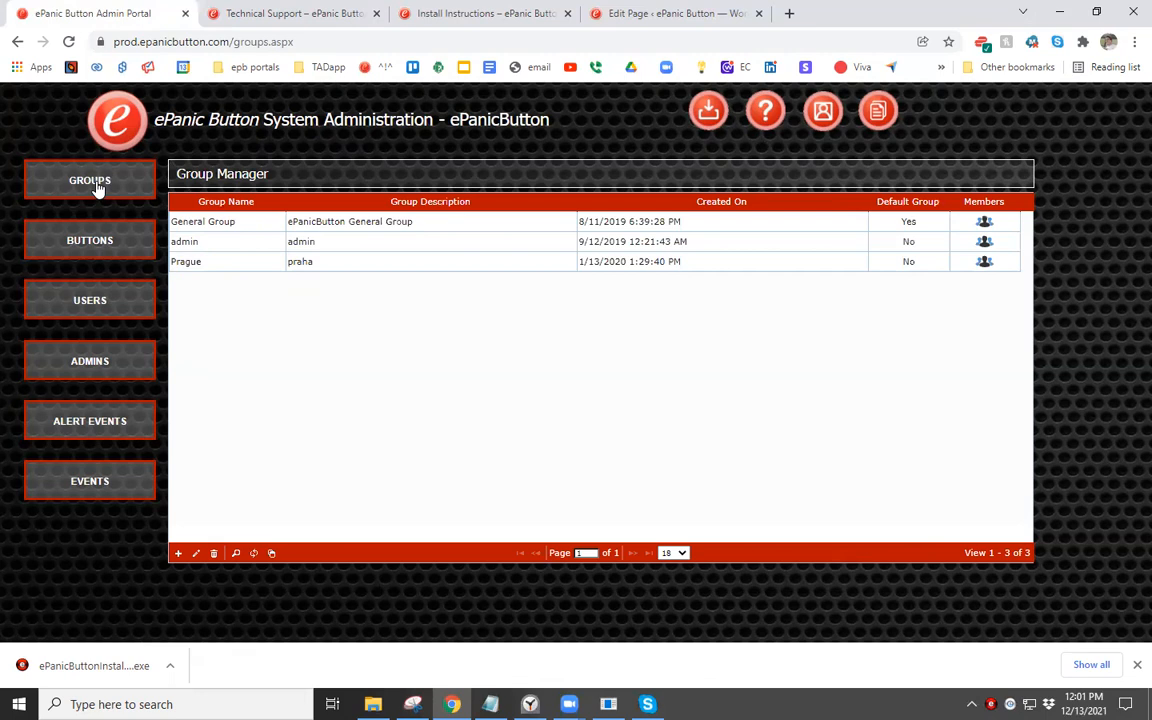
click(226, 244)
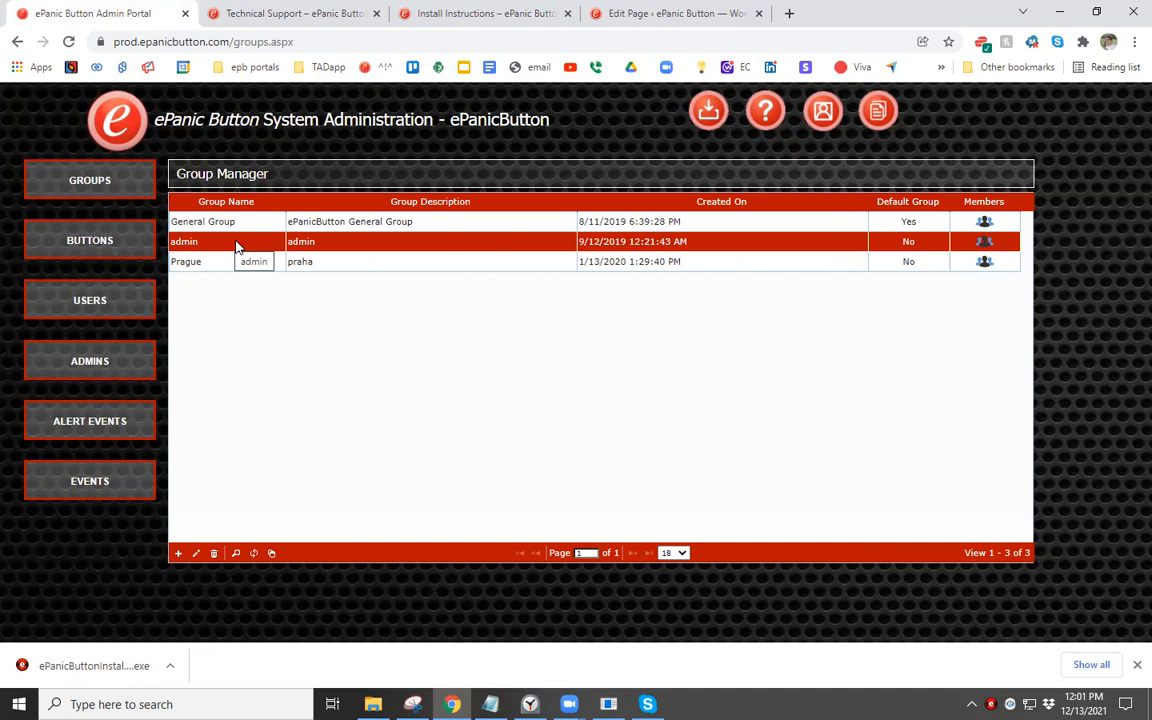
click(95, 245)
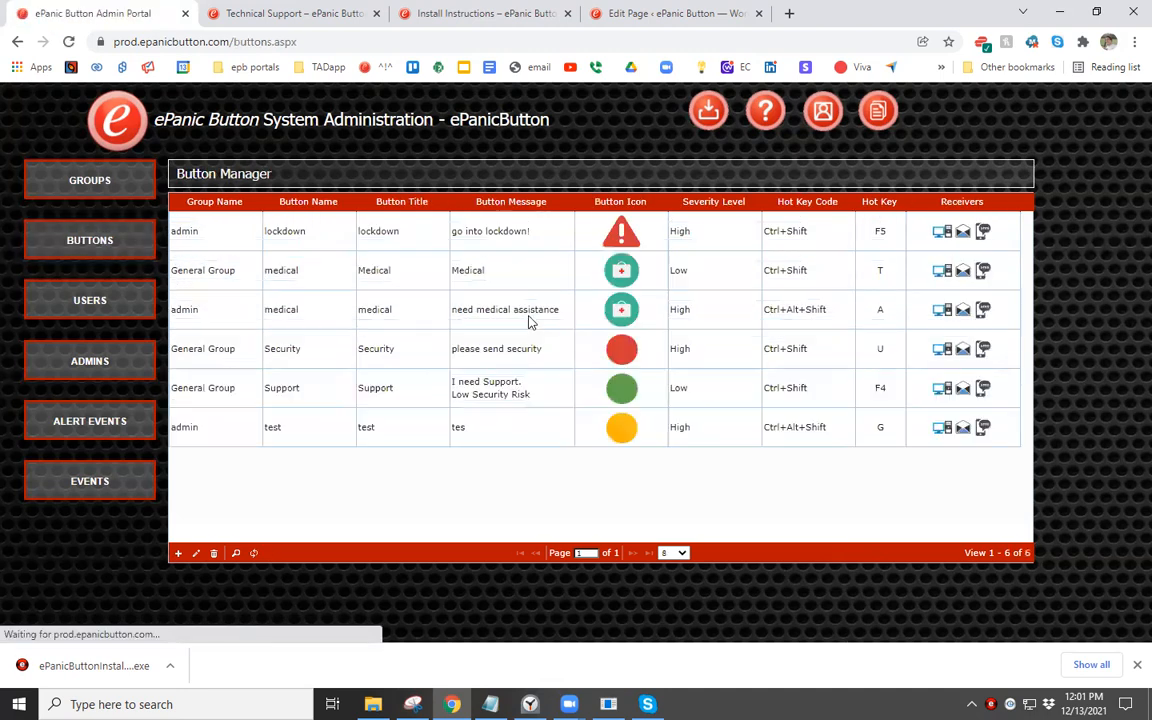
click(197, 200)
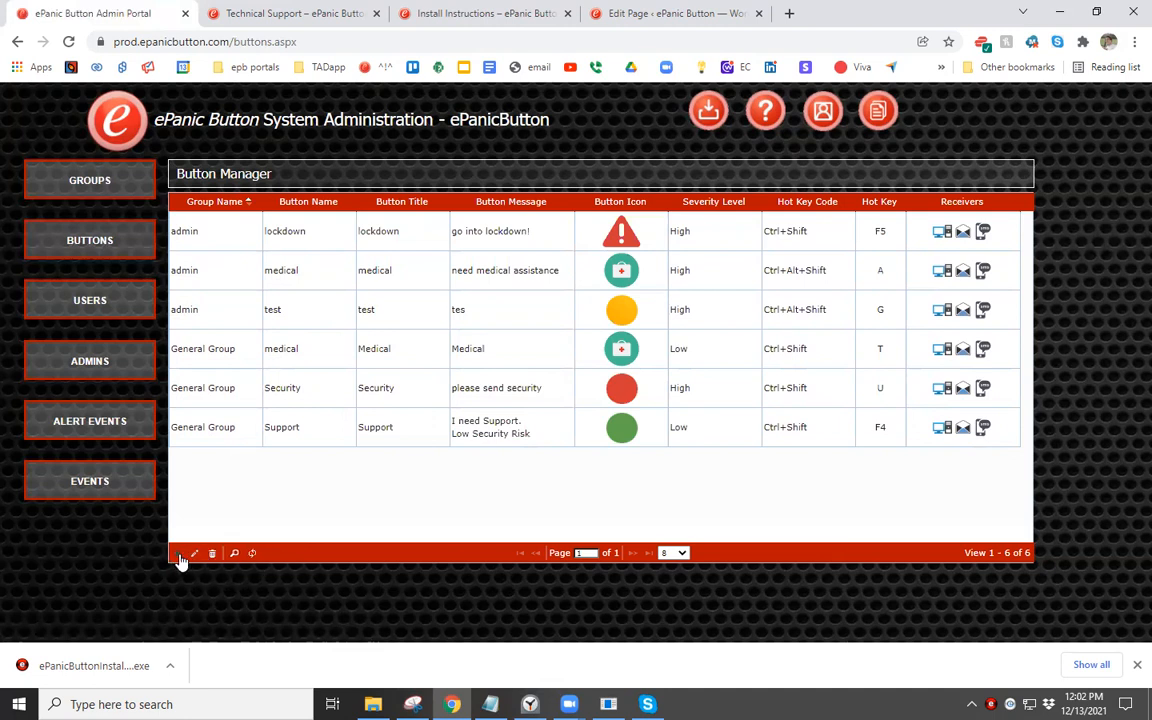
- Open the General Group's medical button for editing and review its group, name, title and message fields
click(205, 350)
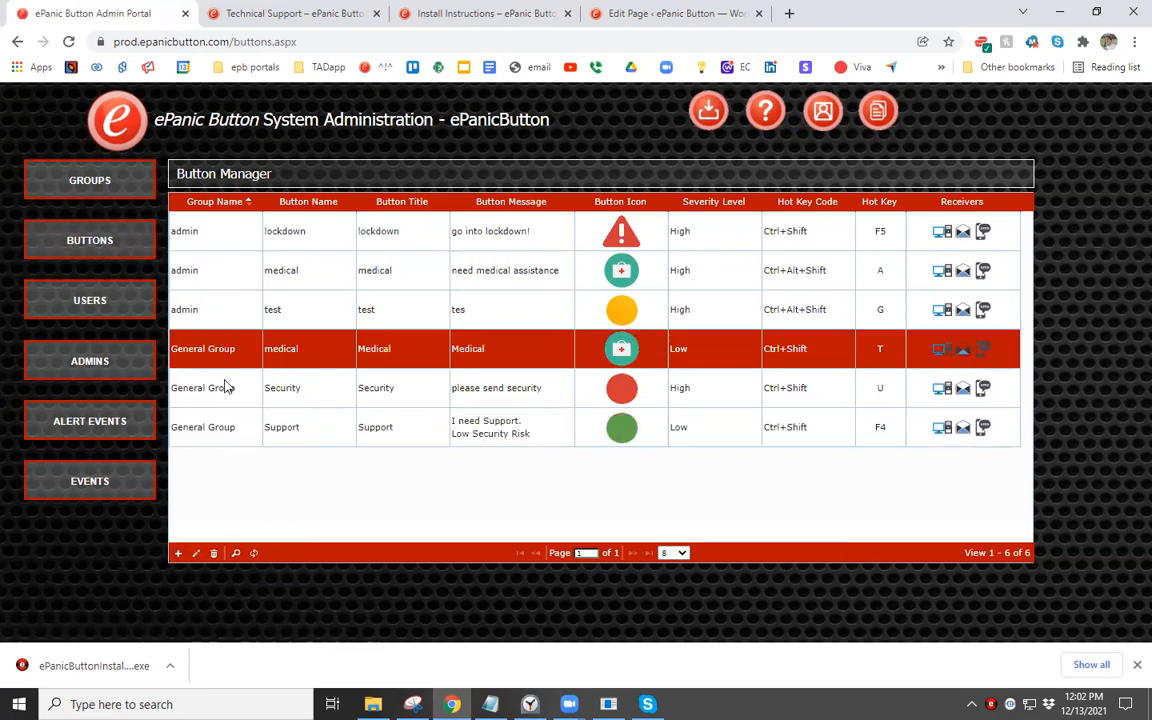
click(196, 552)
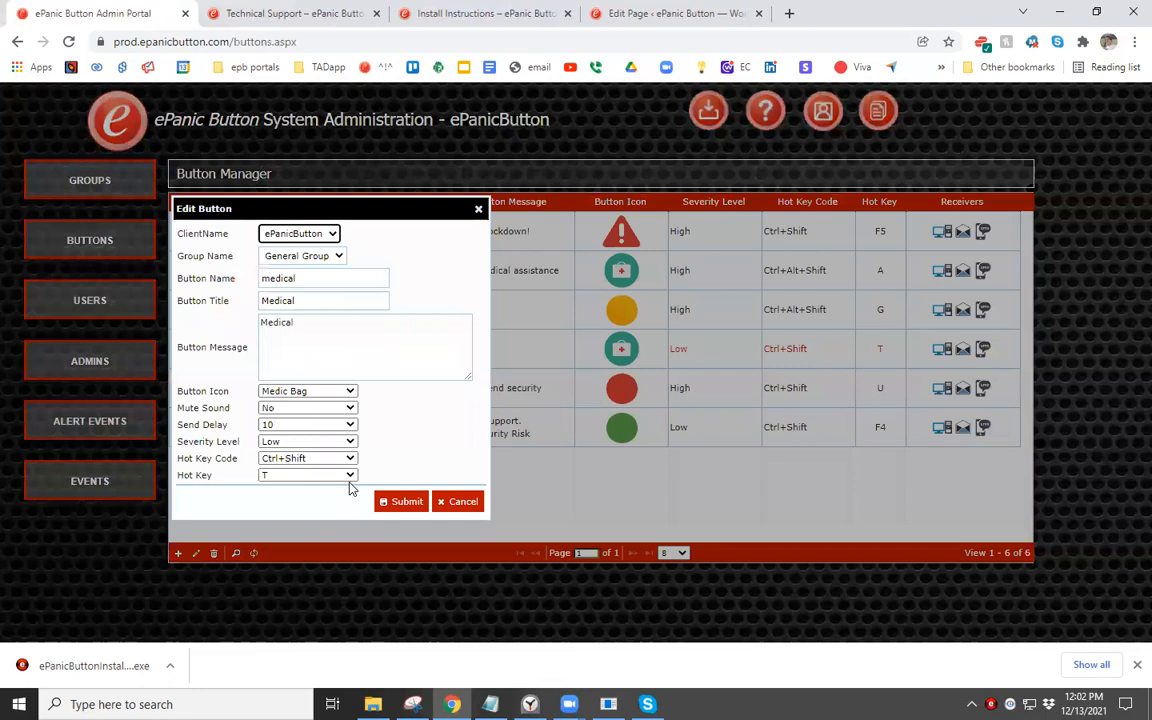
click(298, 256)
click(300, 259)
click(317, 277)
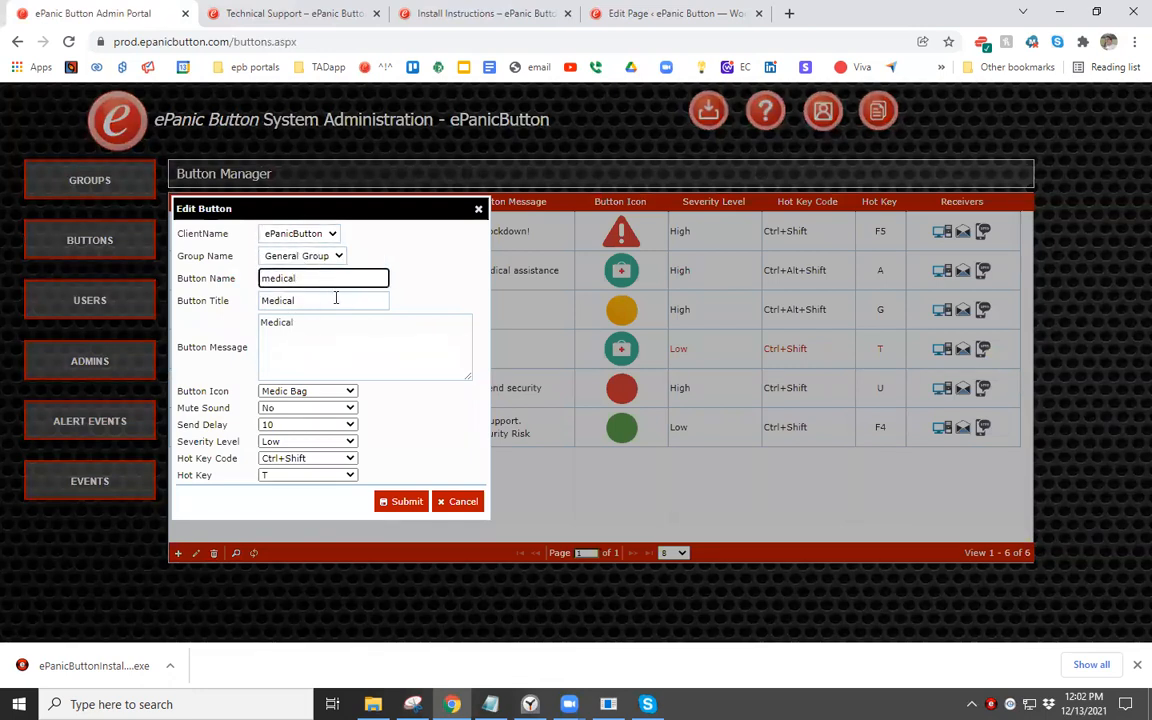
click(341, 300)
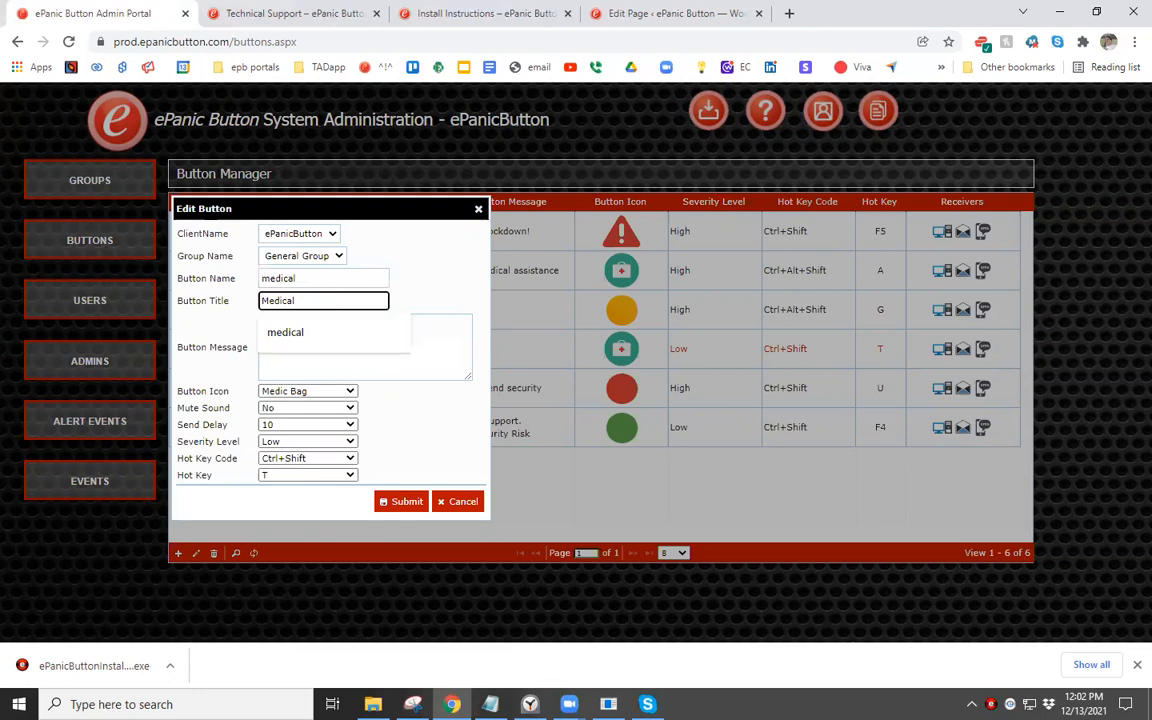
mouse_move(990, 705)
click(440, 350)
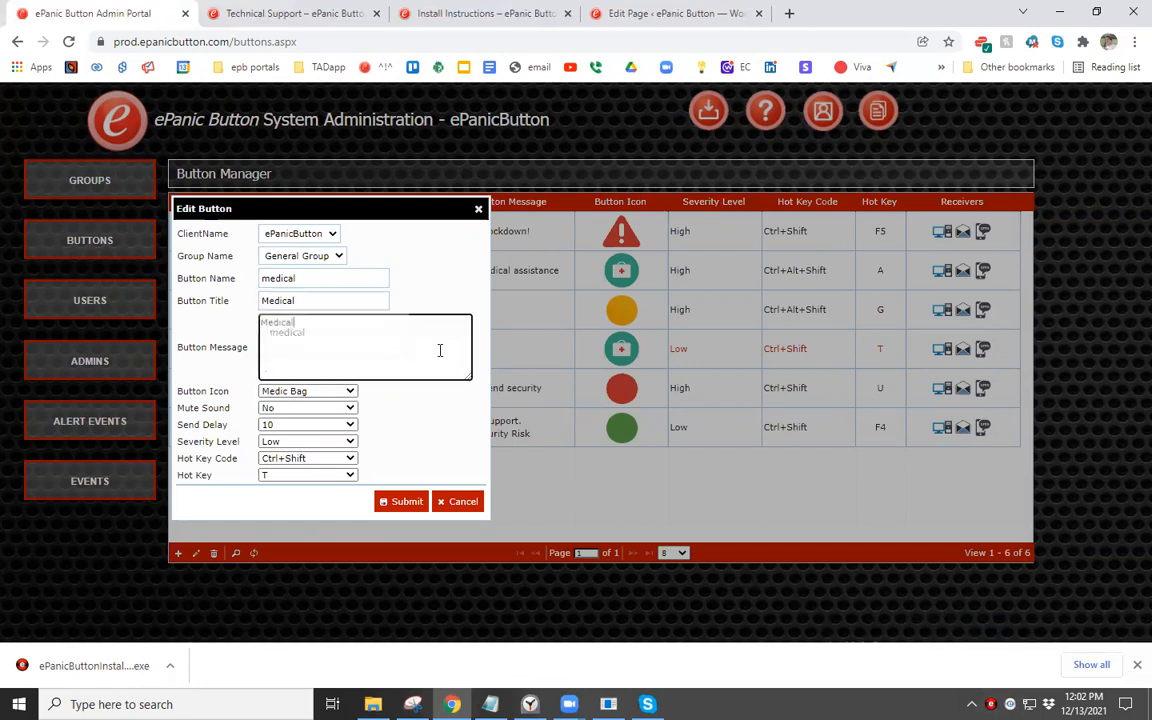
- Review the medical button's icon choices and keep Mute Sound set to No
click(348, 393)
click(346, 394)
click(337, 409)
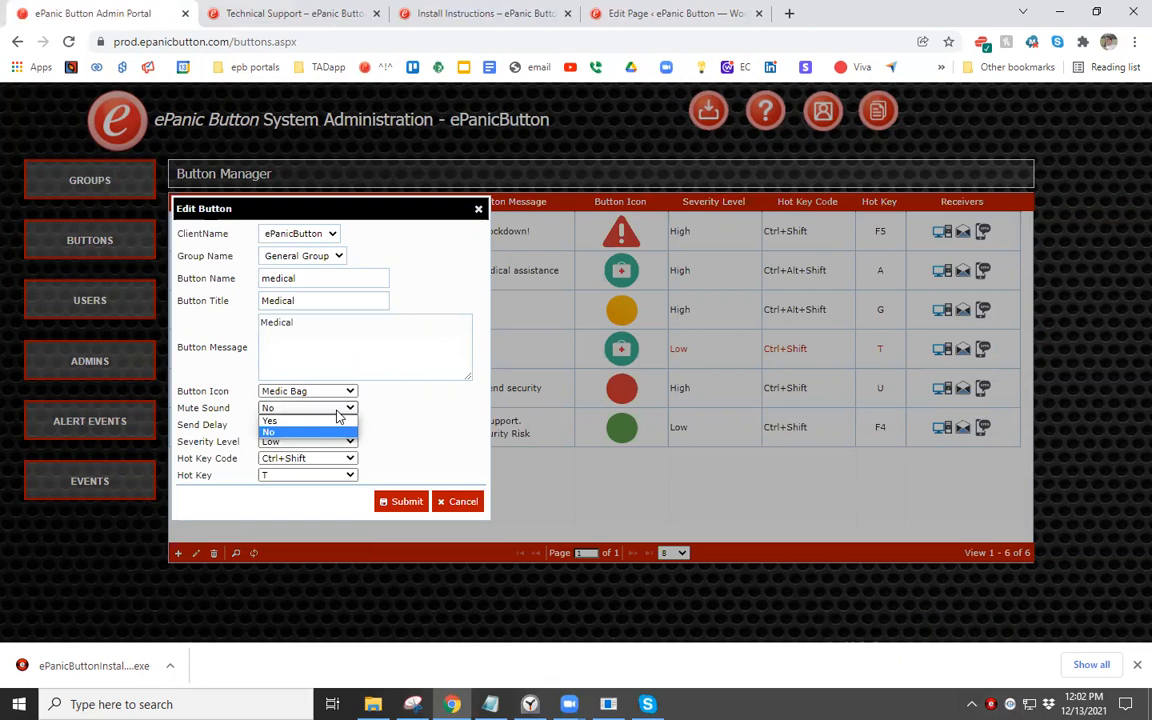
click(337, 431)
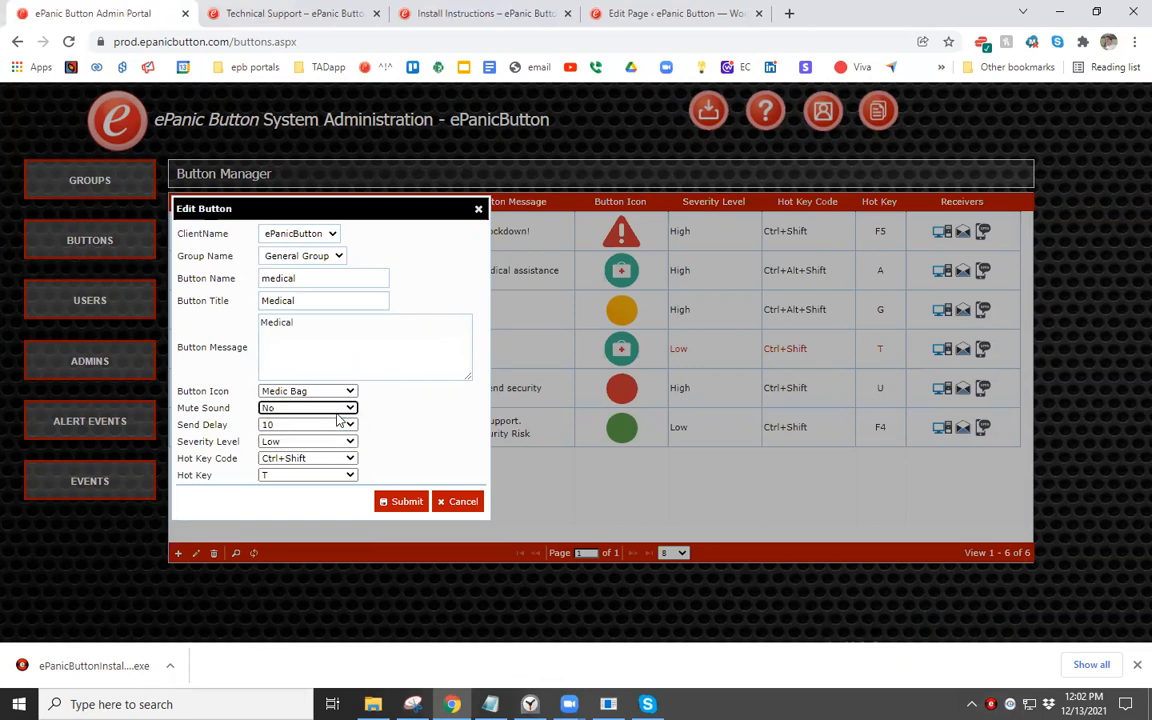
- Set the medical button's Send Delay to 0 and return it to 10
click(333, 426)
click(333, 428)
click(333, 428)
click(320, 441)
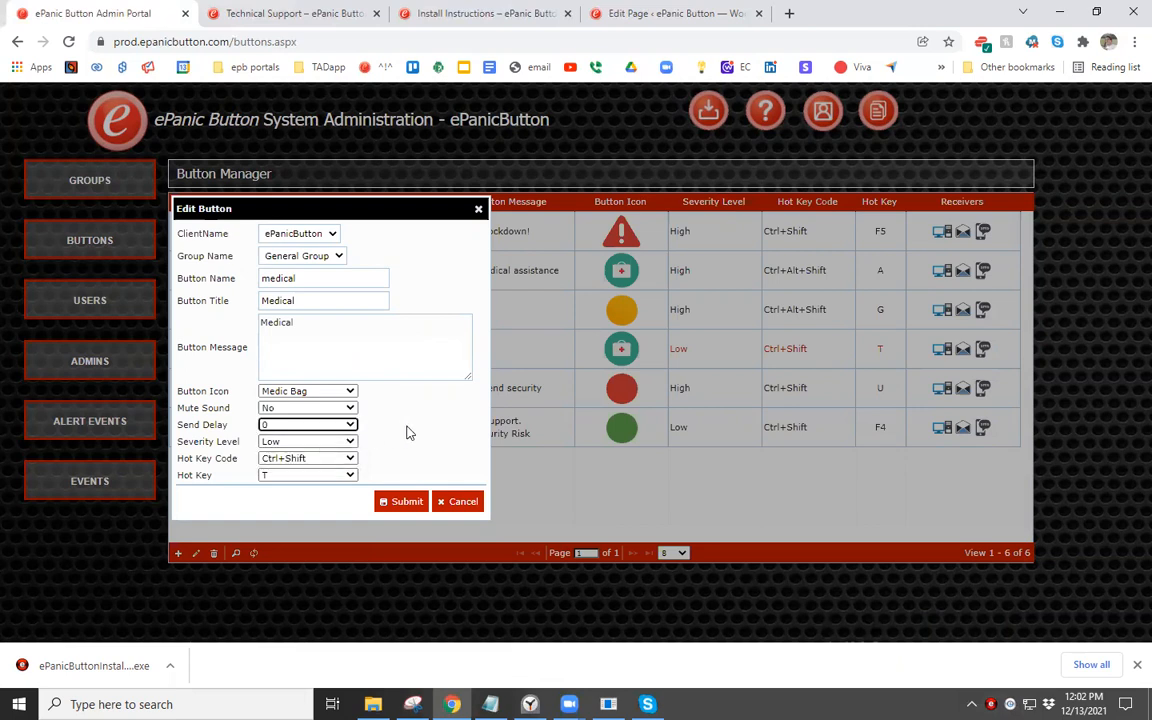
click(338, 426)
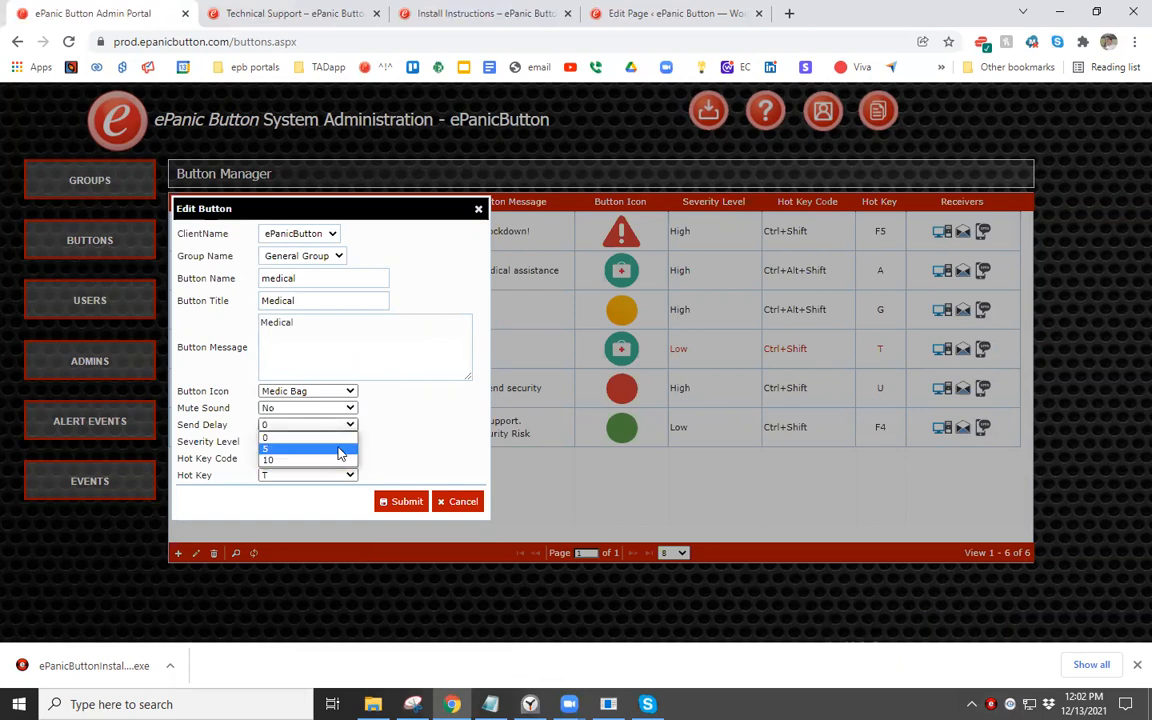
click(336, 459)
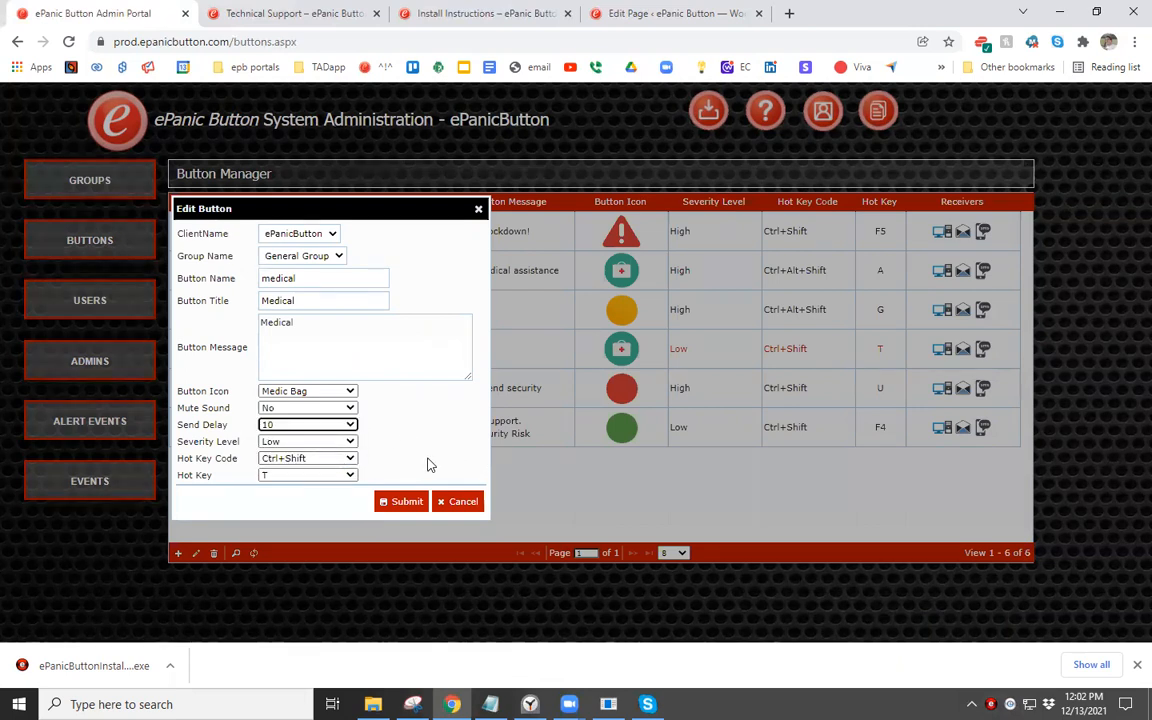
- Review the severity level options and submit the medical button's settings
click(350, 443)
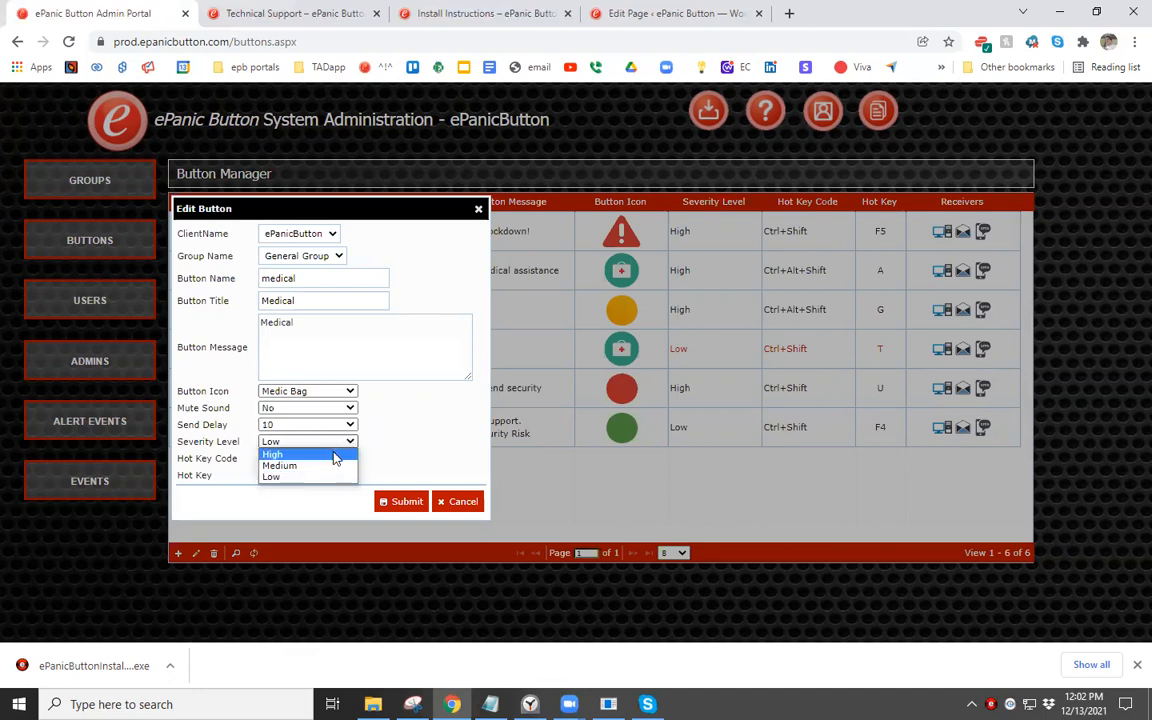
click(398, 424)
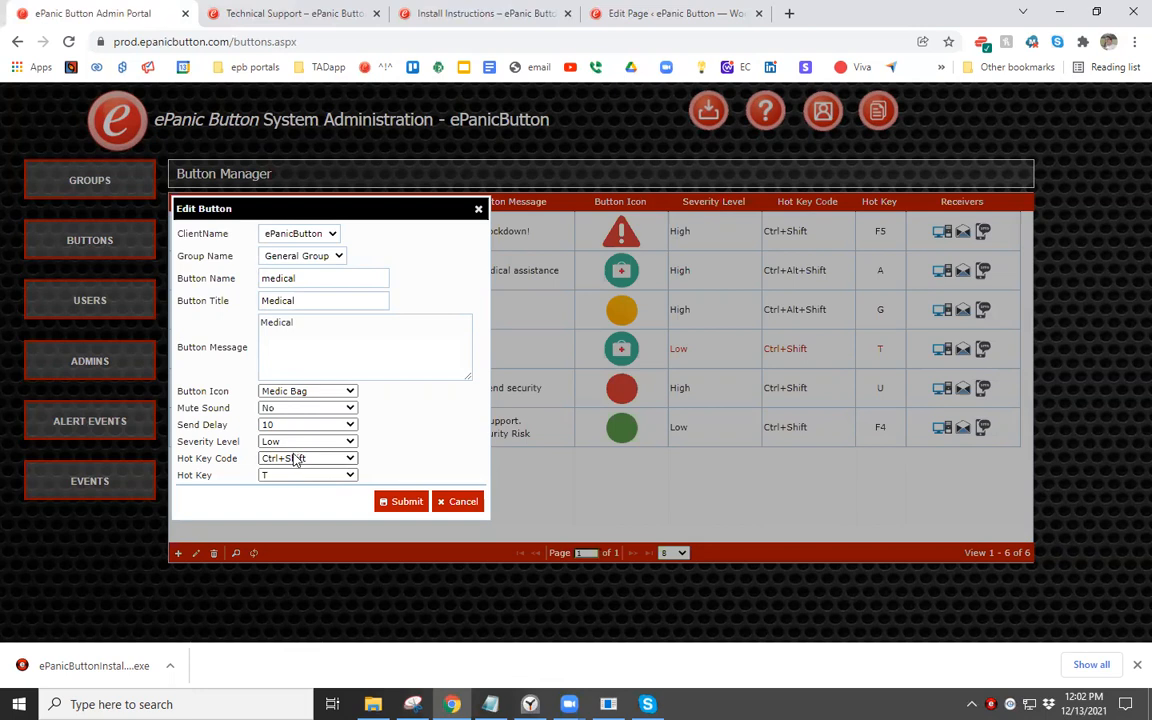
click(398, 503)
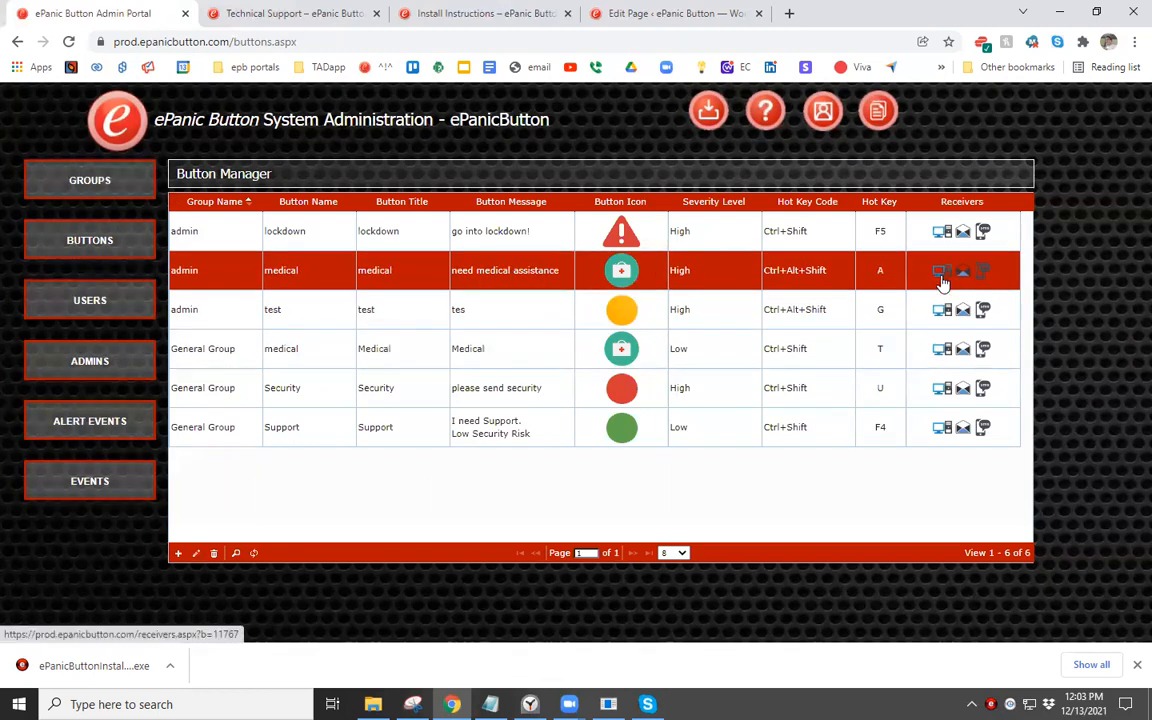
- Sort the Button Manager list by group name and open the text message recipients of the admin group's medical button
click(110, 245)
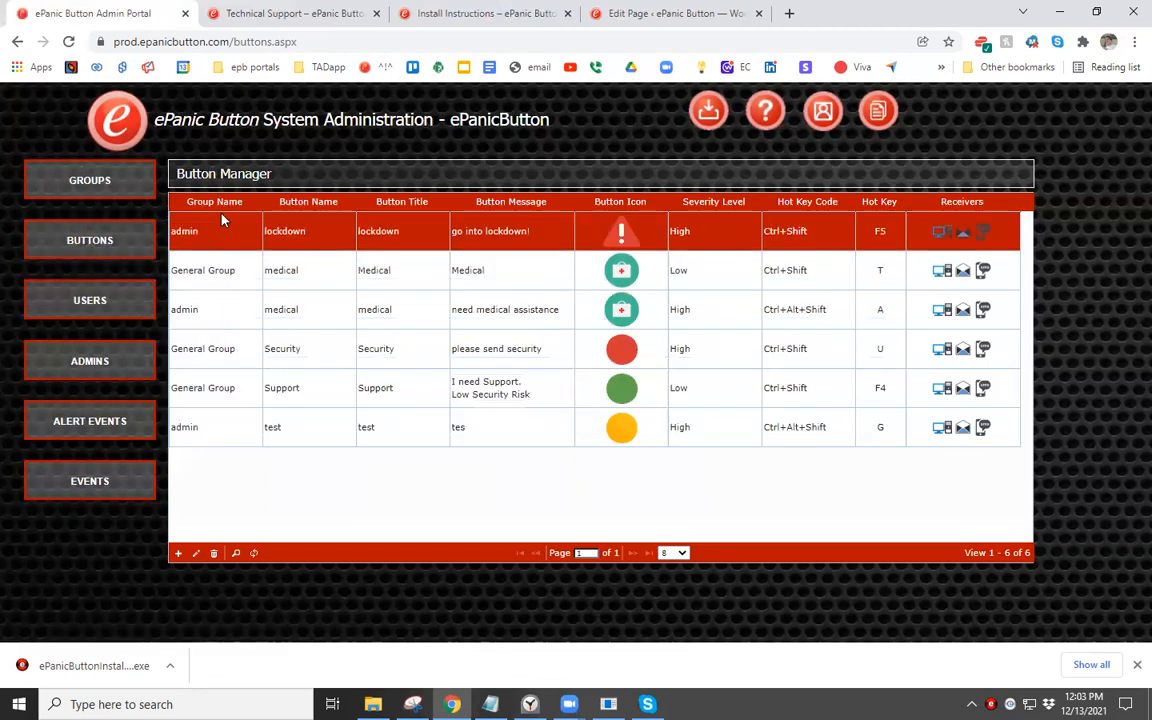
click(220, 204)
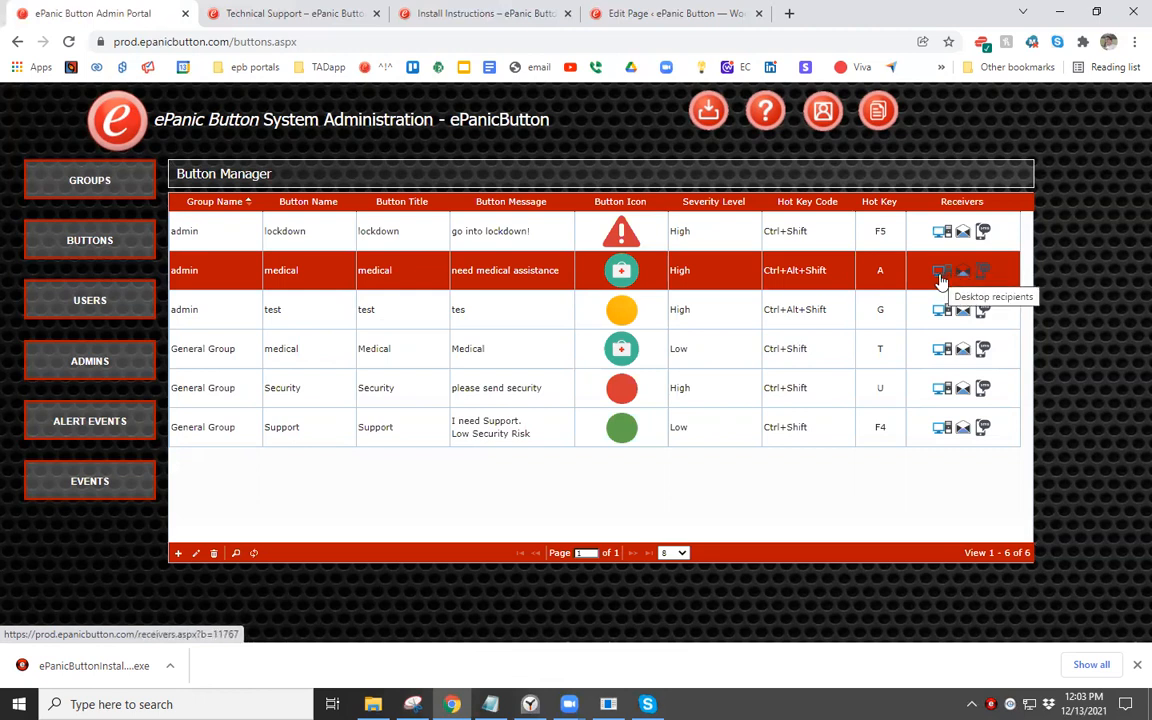
click(983, 272)
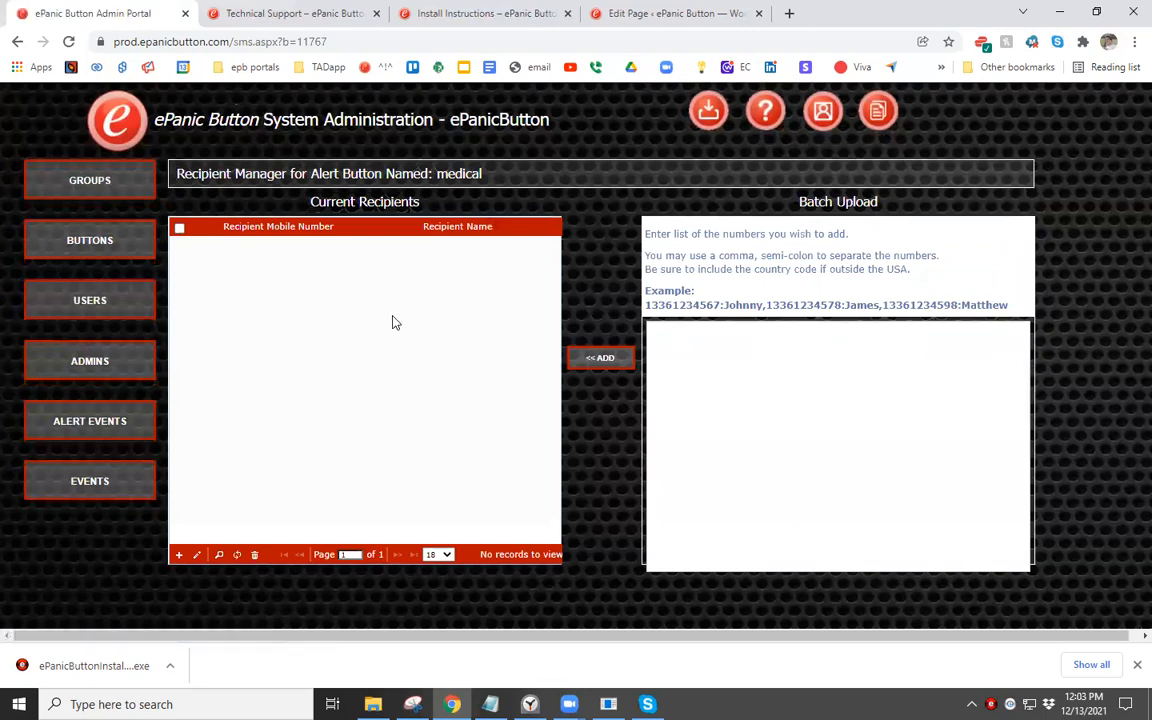
- Examine how text message recipients are added individually and the example format for batch upload
click(180, 555)
click(472, 311)
triple_click(755, 306)
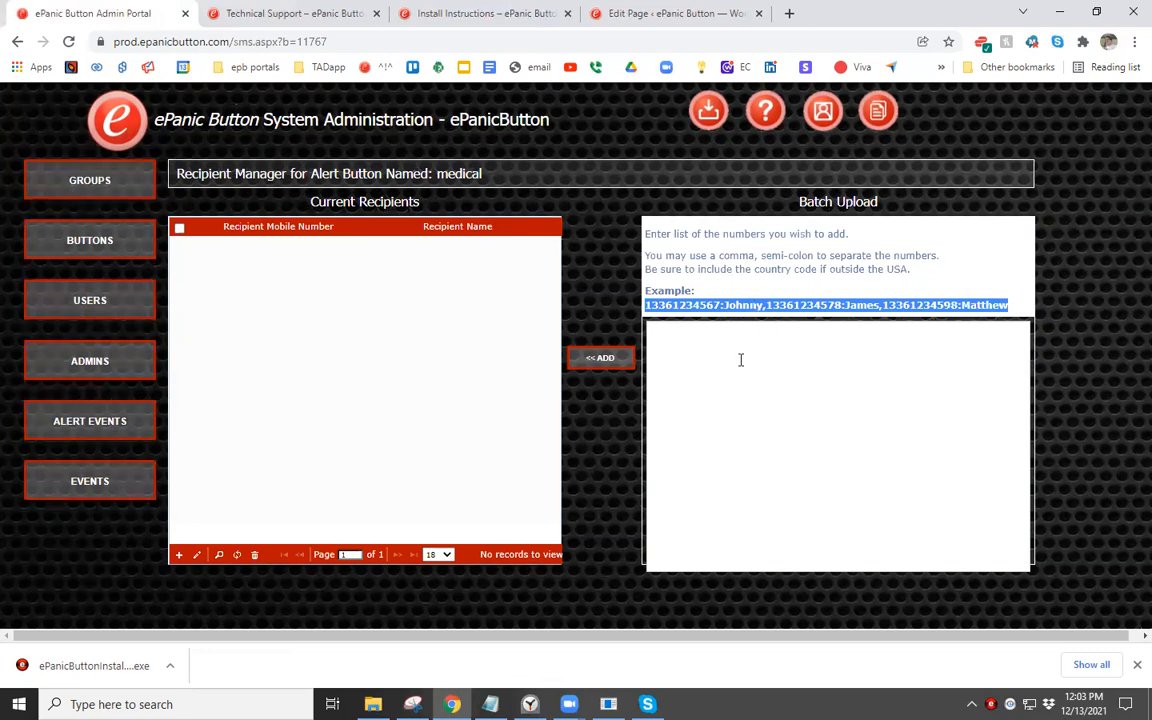
- View the email recipients of the General Group's medical button and return to the Button Manager
click(57, 238)
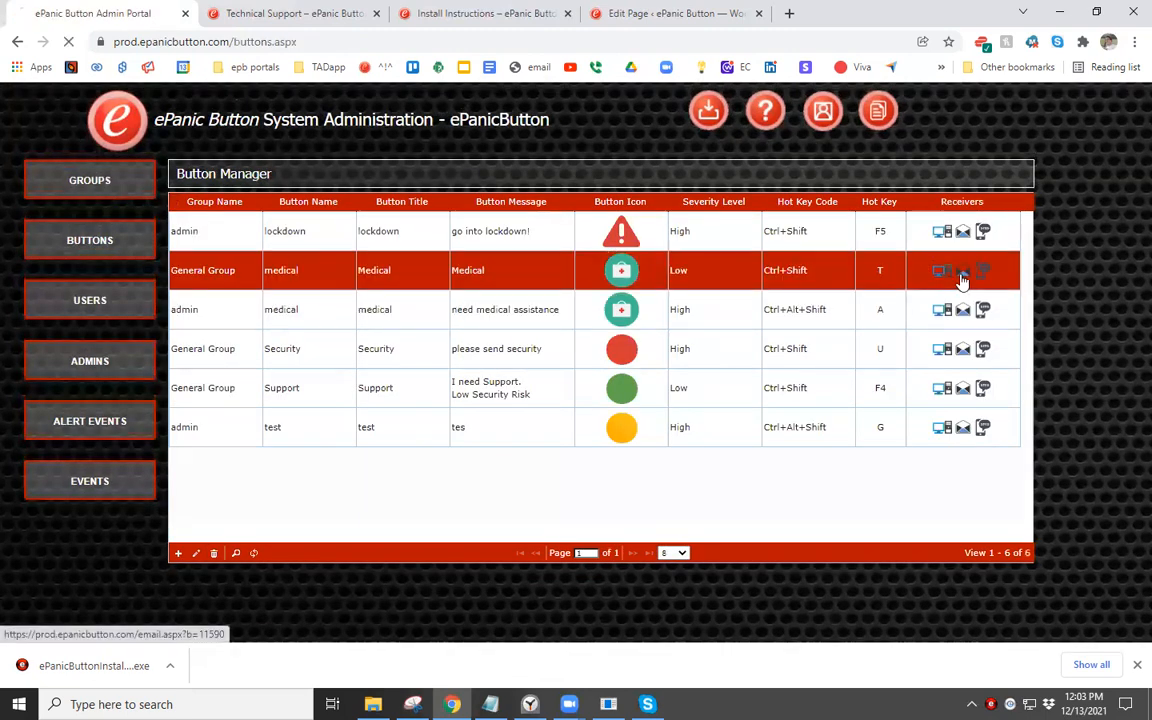
click(960, 280)
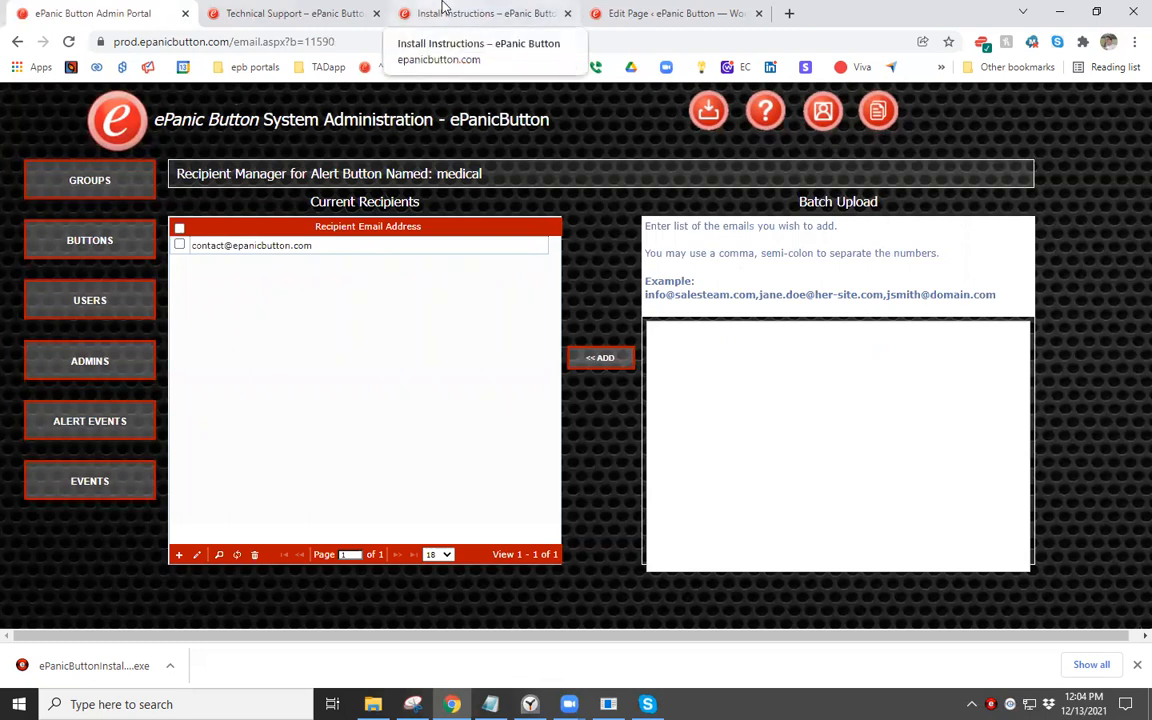
click(110, 239)
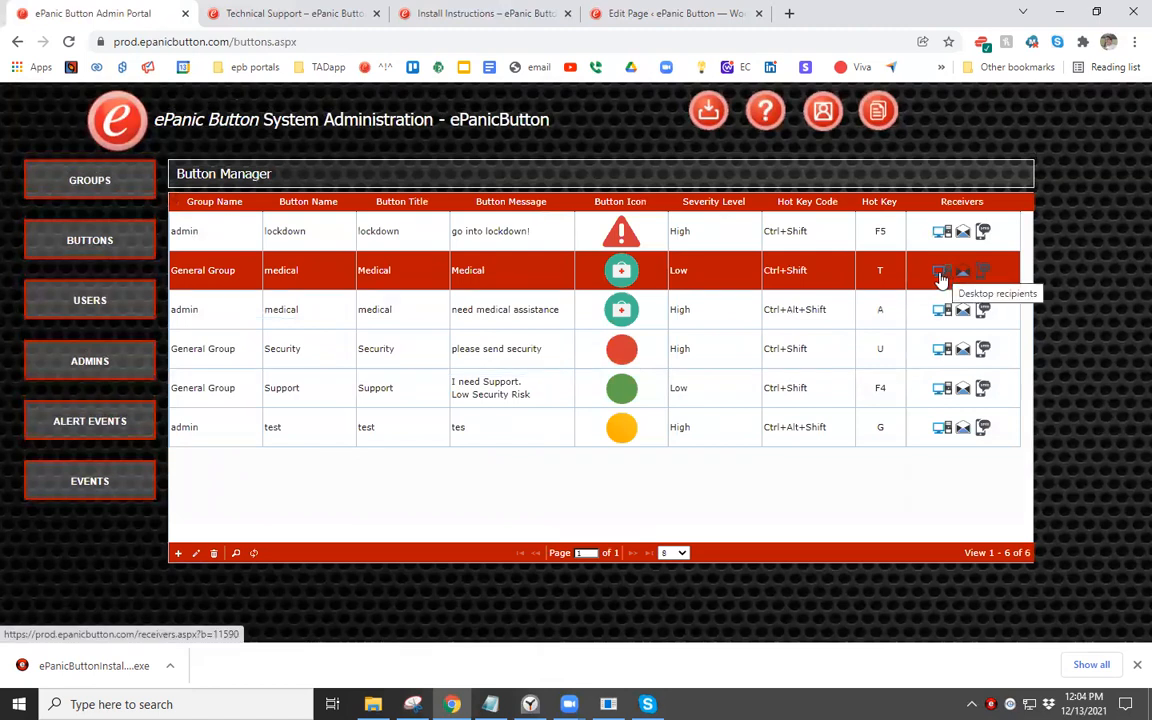
- Show a received Security alert in the ePanic Alert Receiver and close the receiver
click(991, 704)
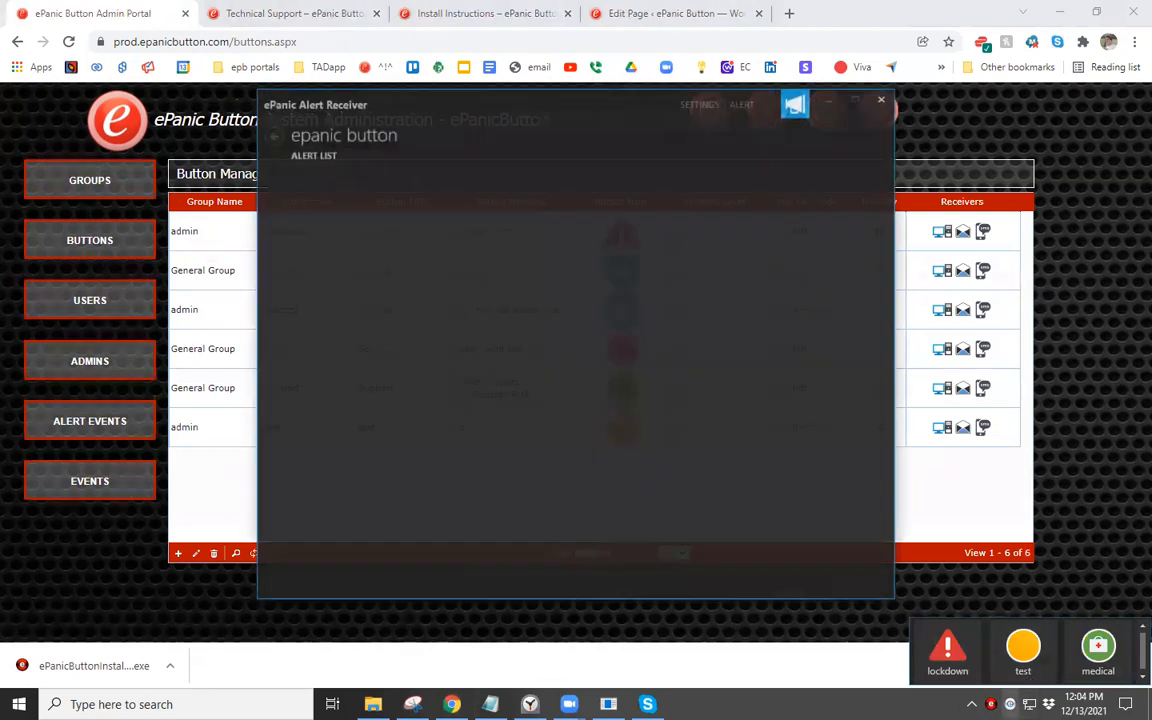
click(559, 274)
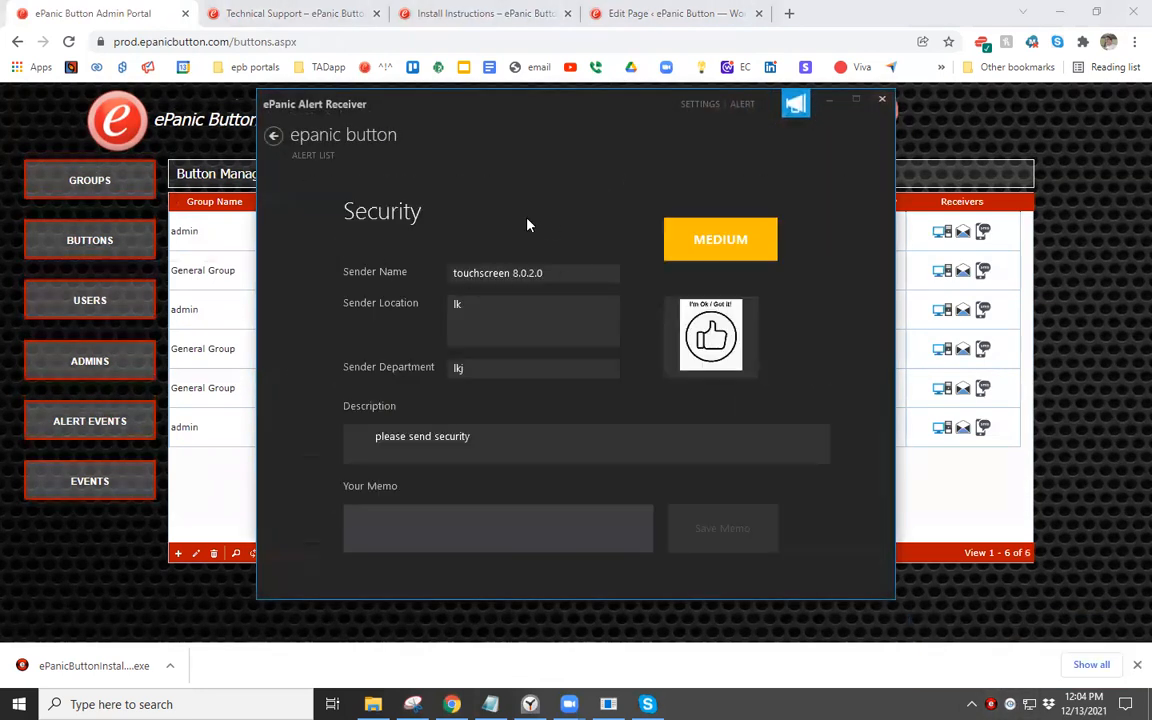
click(882, 100)
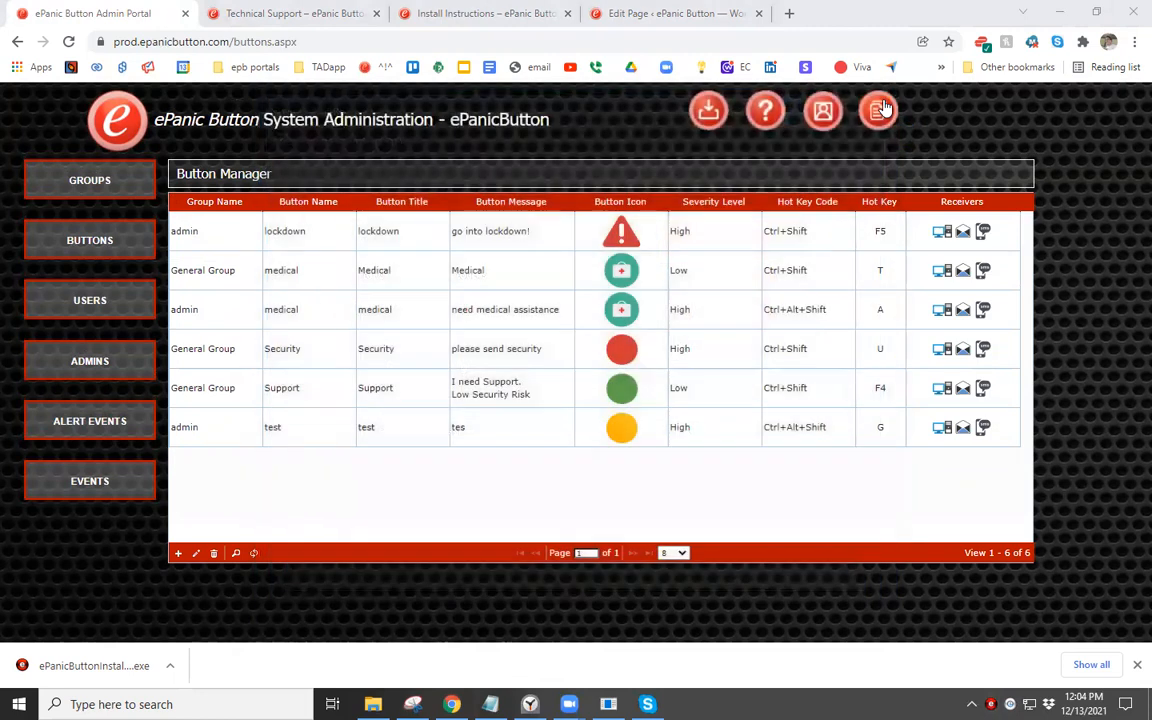
- Examine the desktop recipients of the General Group's medical button and the available recipients, and select the Security department recipient
click(942, 274)
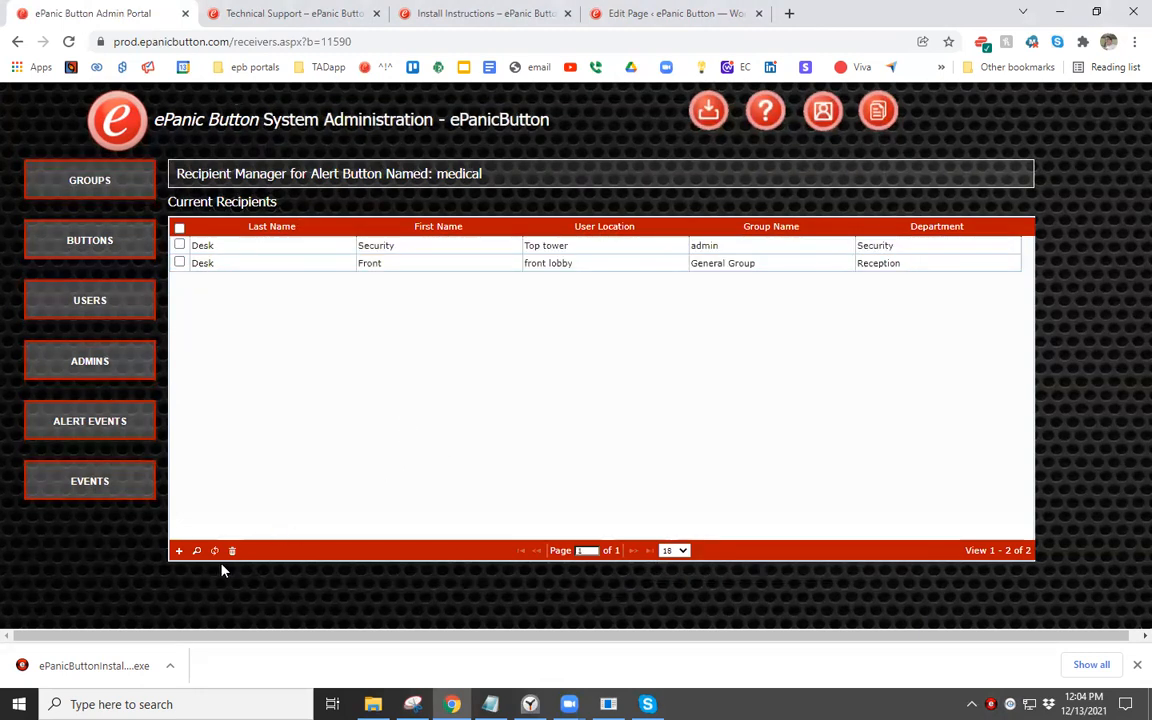
click(178, 551)
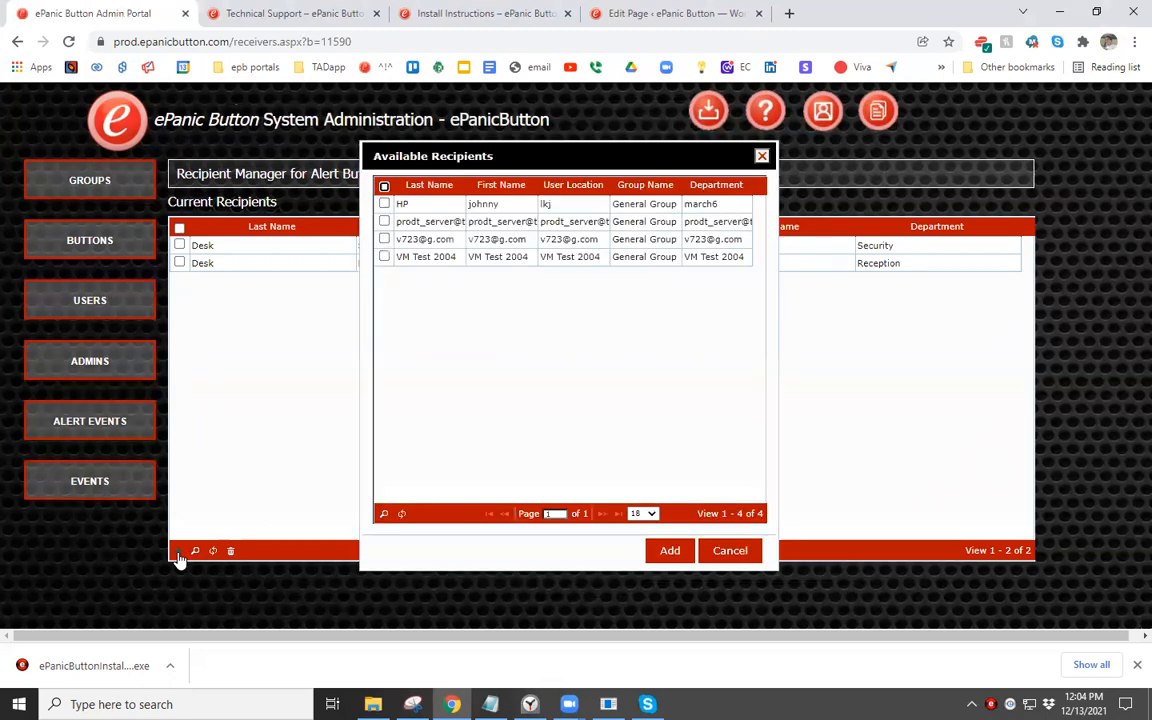
click(740, 553)
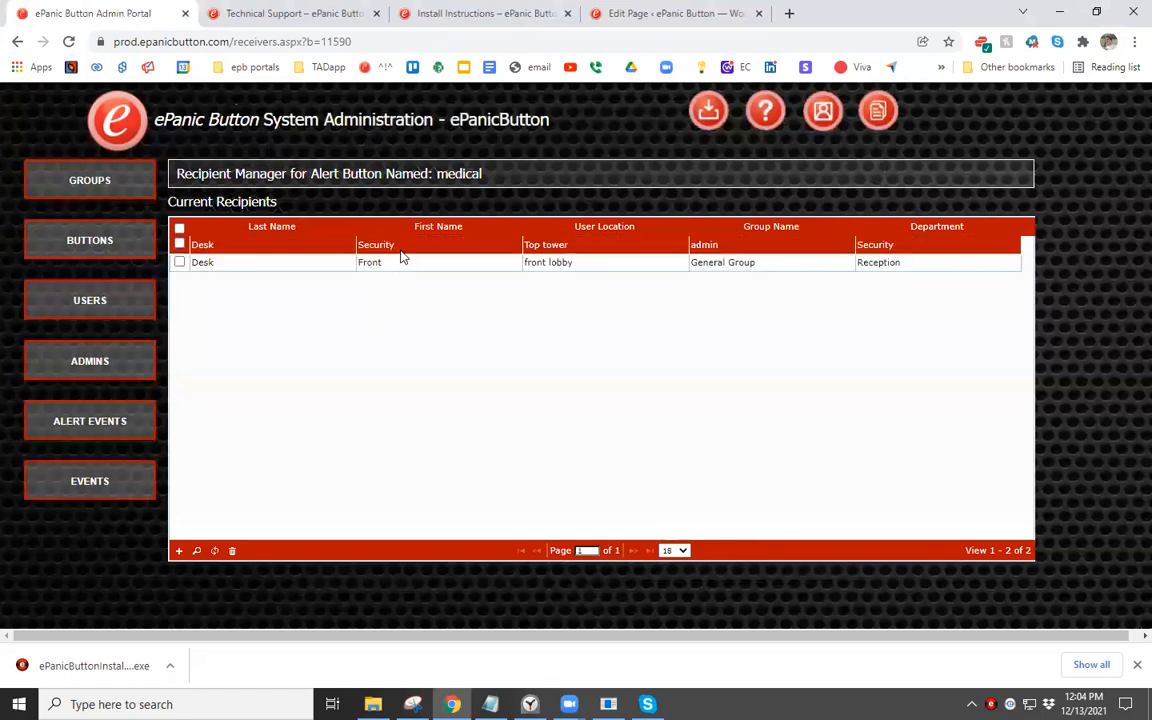
click(179, 551)
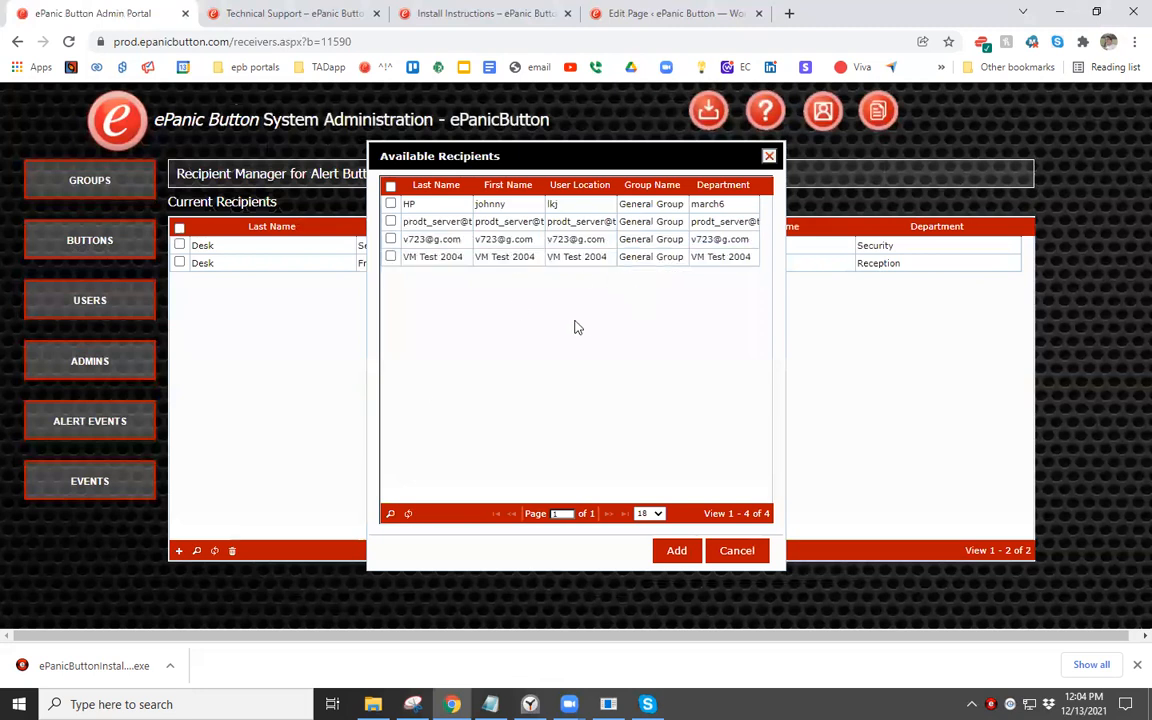
click(733, 551)
click(179, 245)
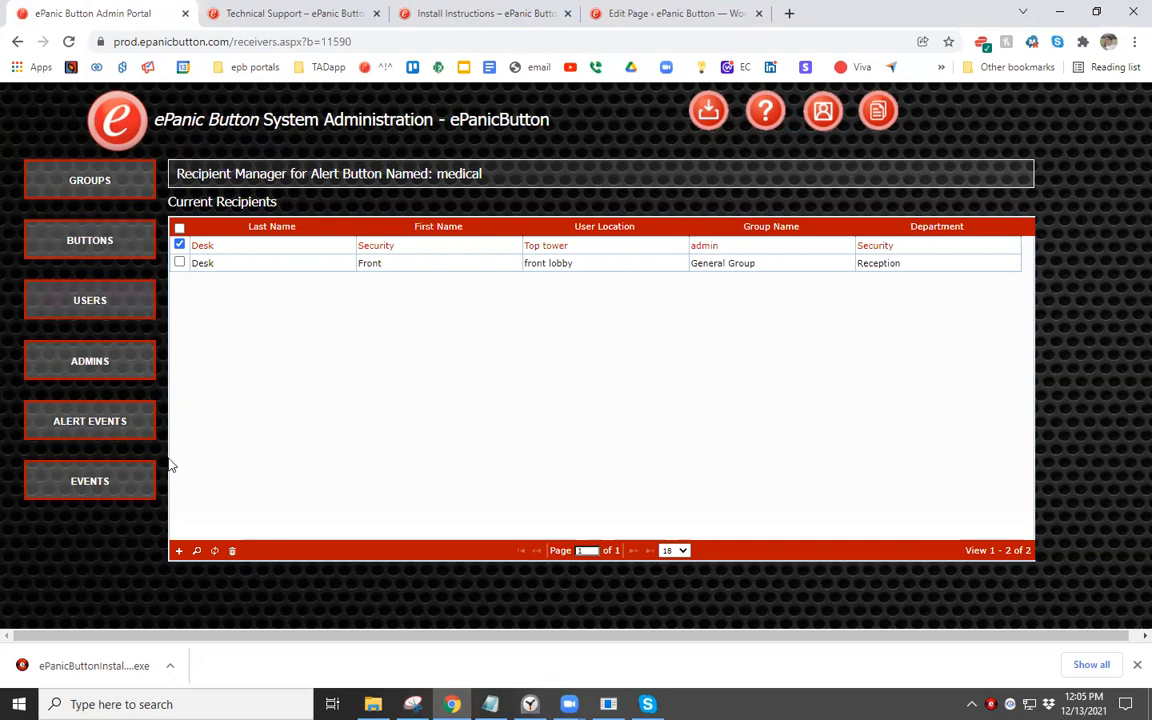
- View the confirmations for the test alert created on 12/13/2021 at 11:16:59 AM in the Alert Event Viewer
click(125, 427)
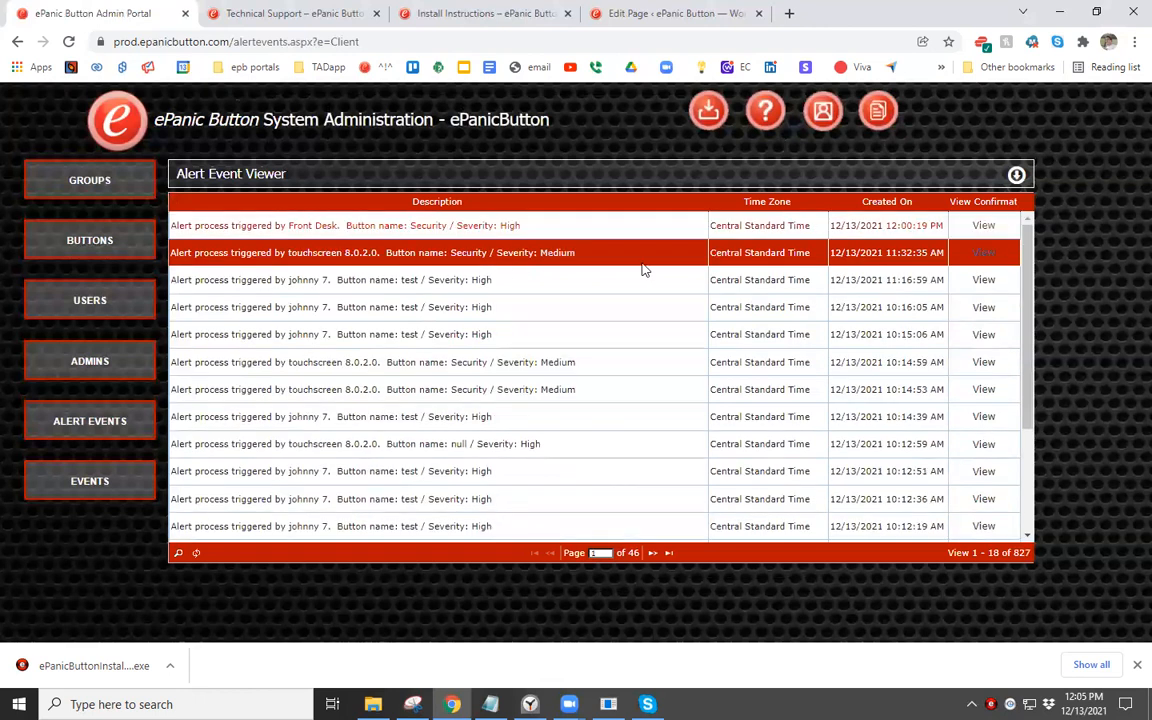
click(985, 286)
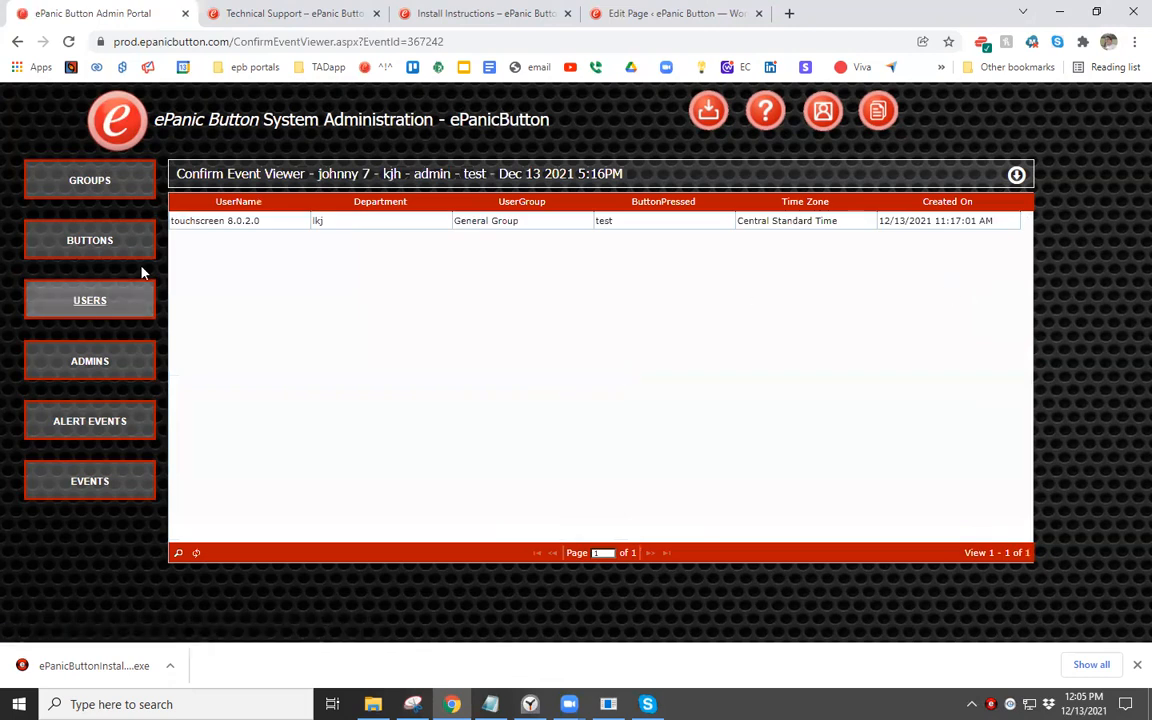